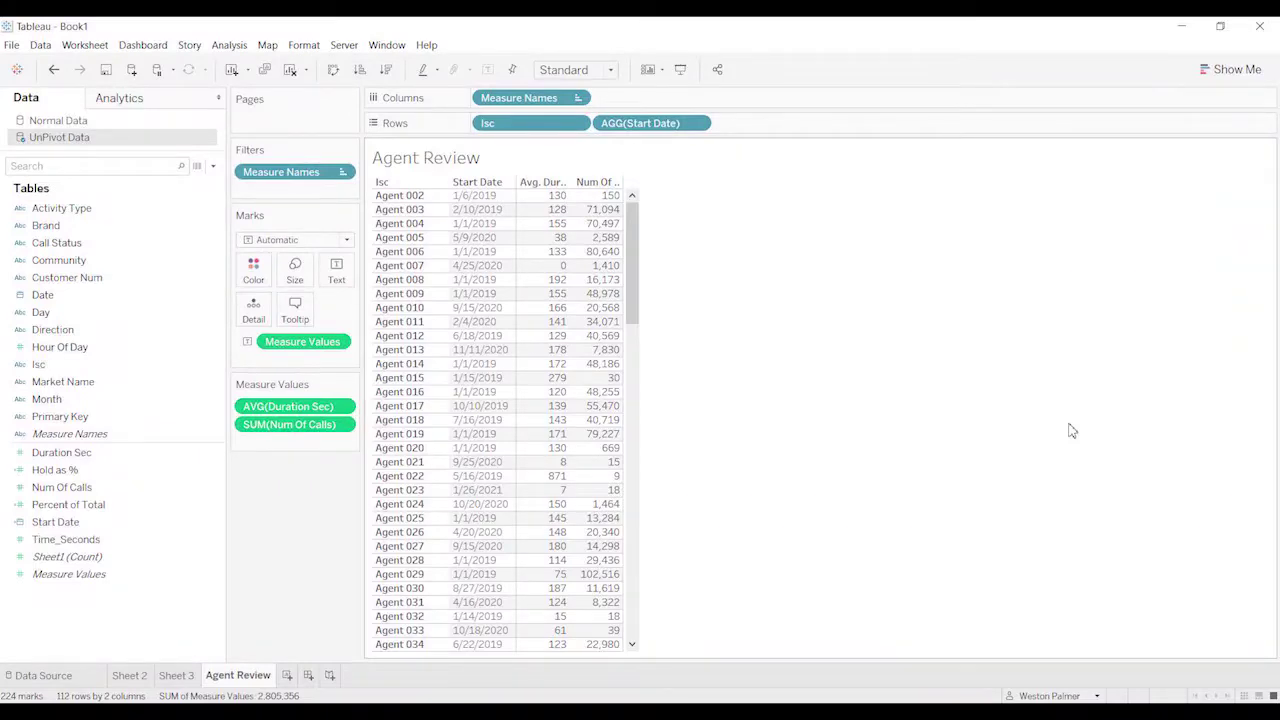
Step: Create a String parameter 'Sort criteria' with a list of values: Calls and Time Talked
left_click(212, 166)
left_click(177, 200)
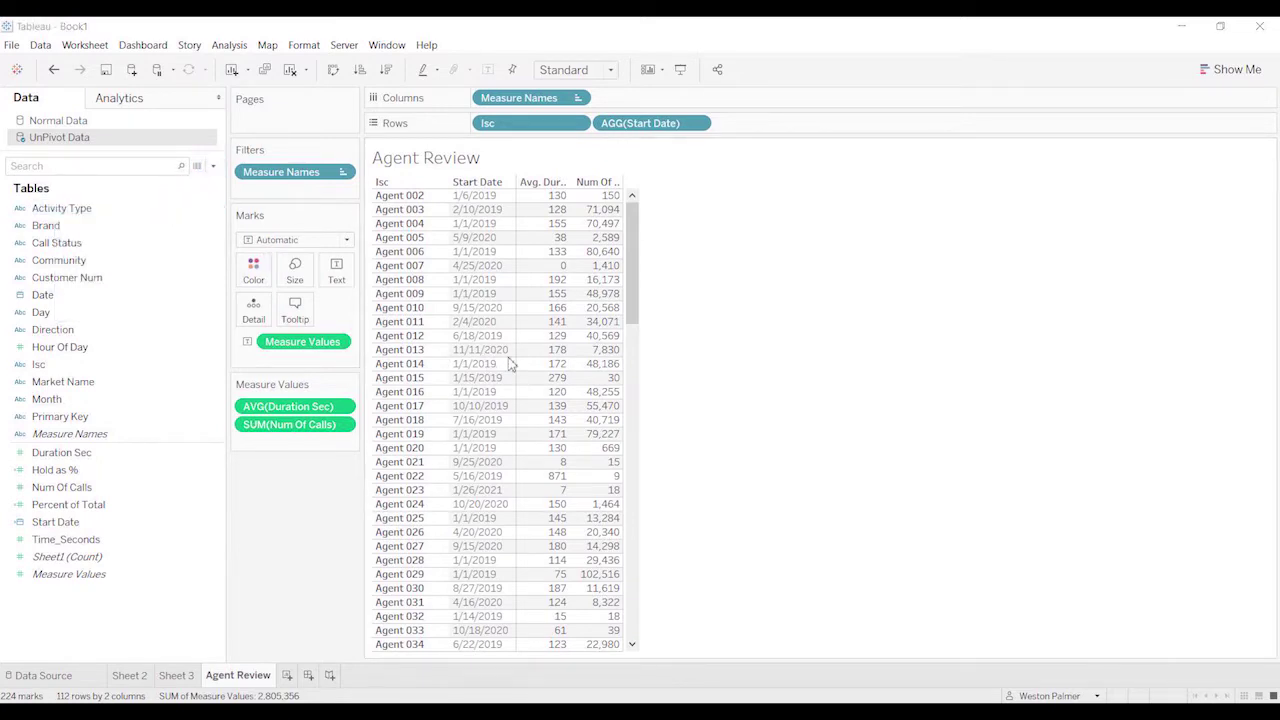
type("Sort criteria")
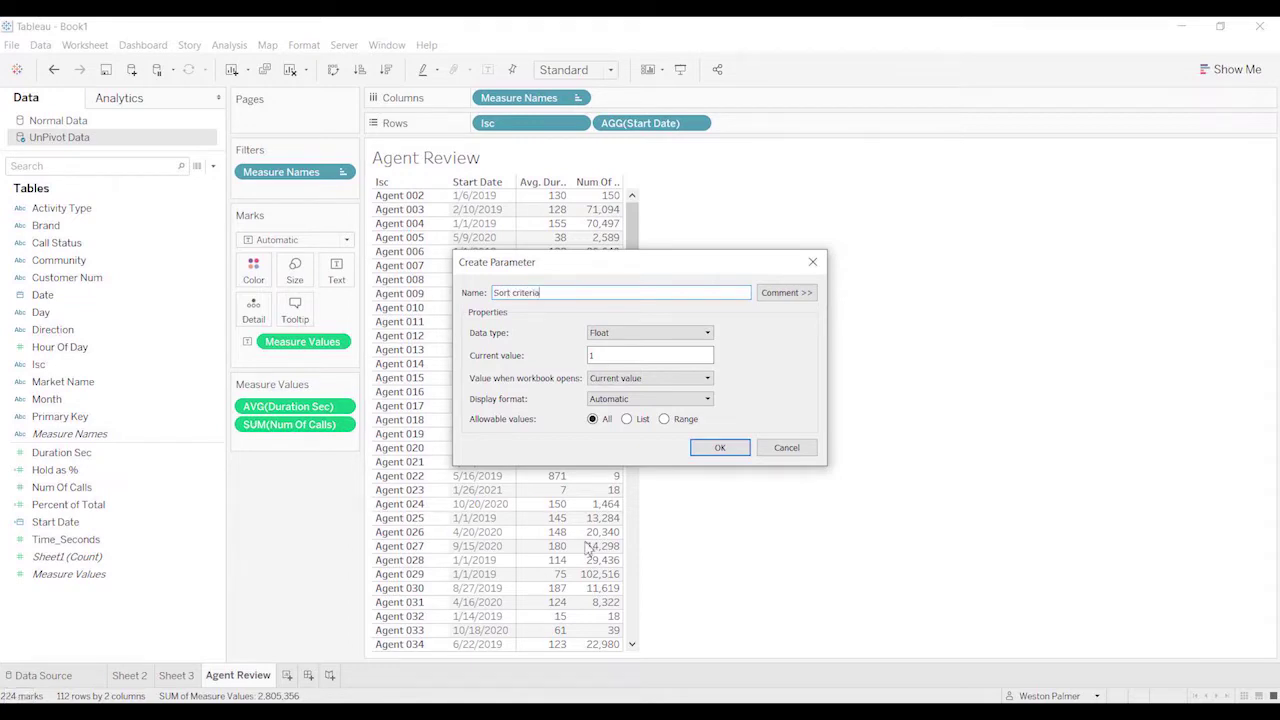
left_click(708, 336)
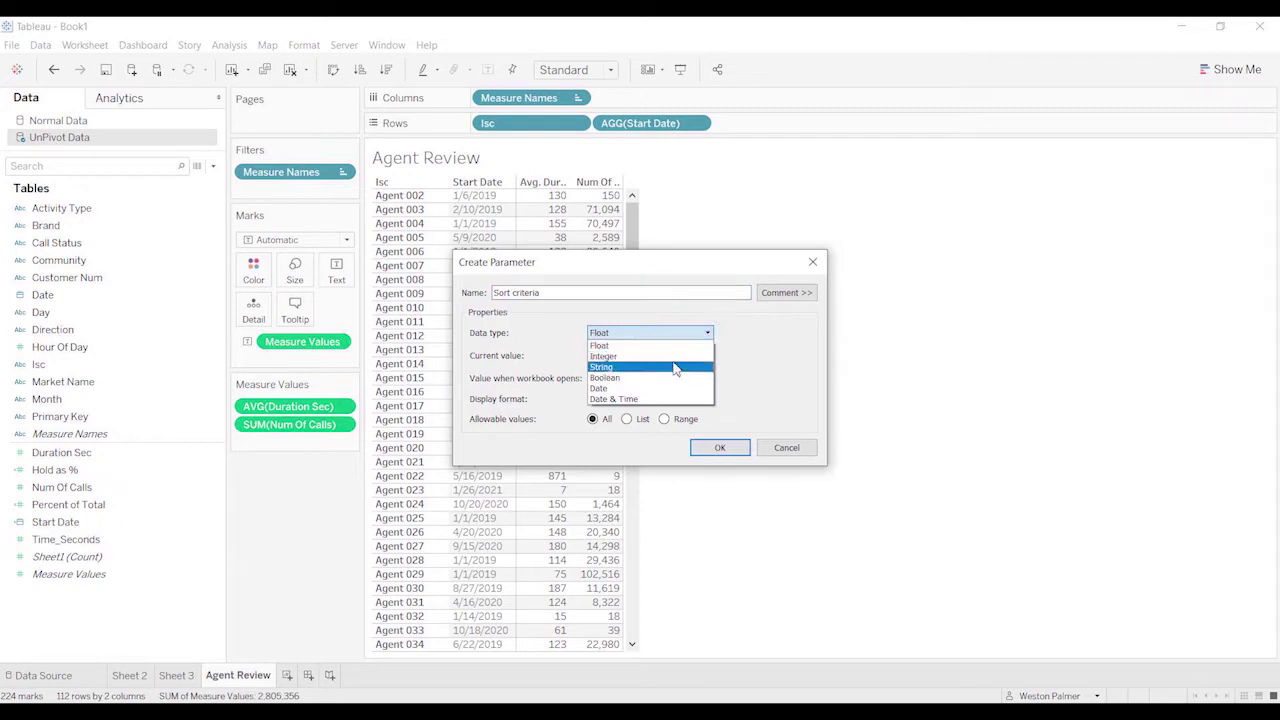
left_click(672, 368)
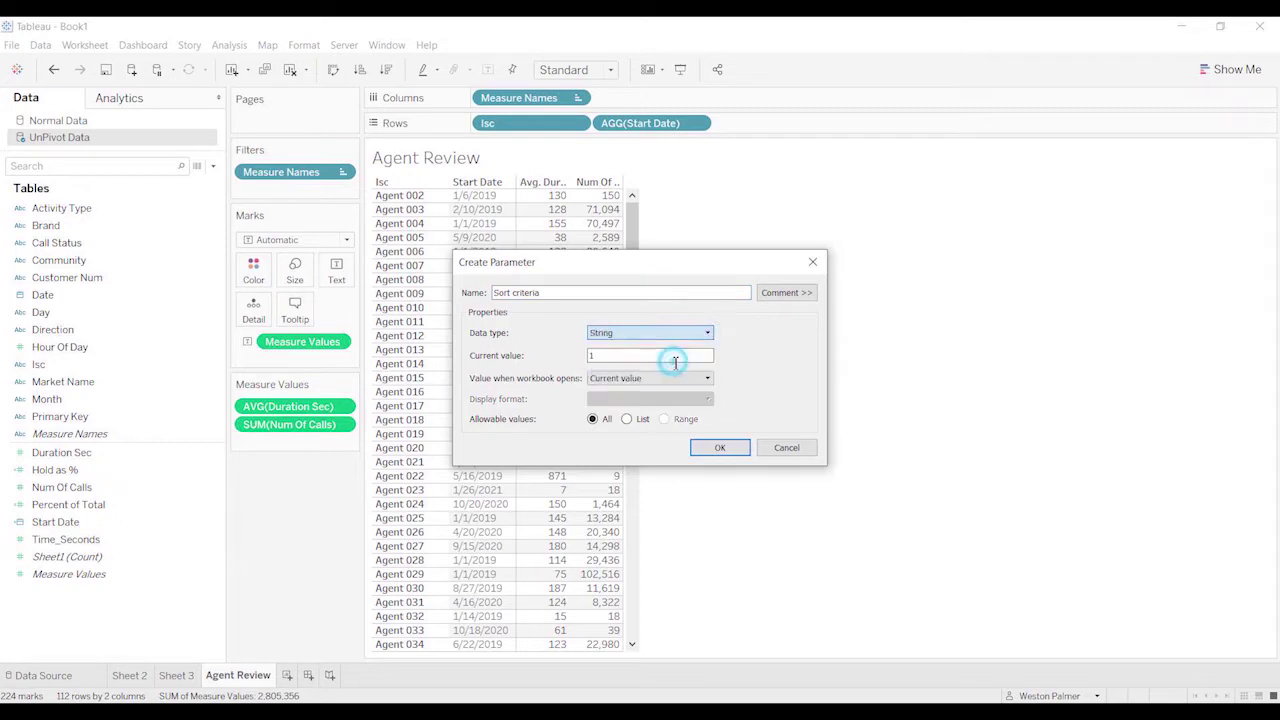
left_click(636, 421)
left_click(537, 488)
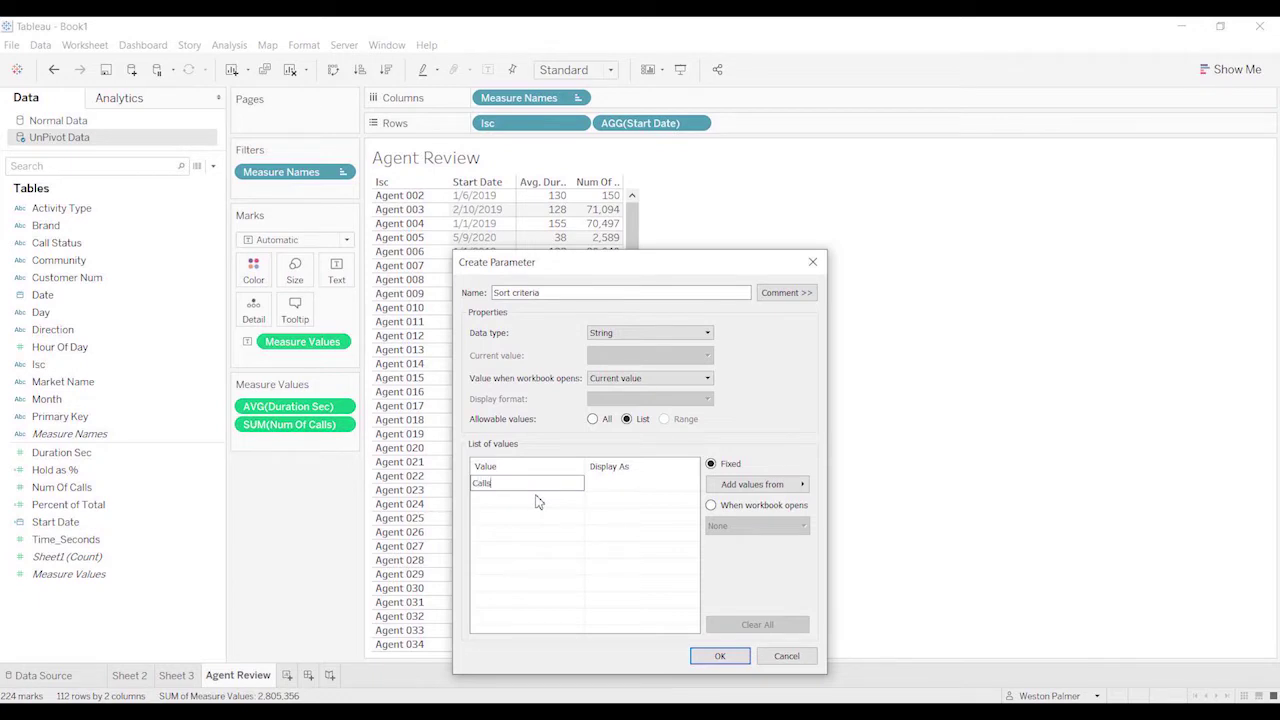
key("Tab")
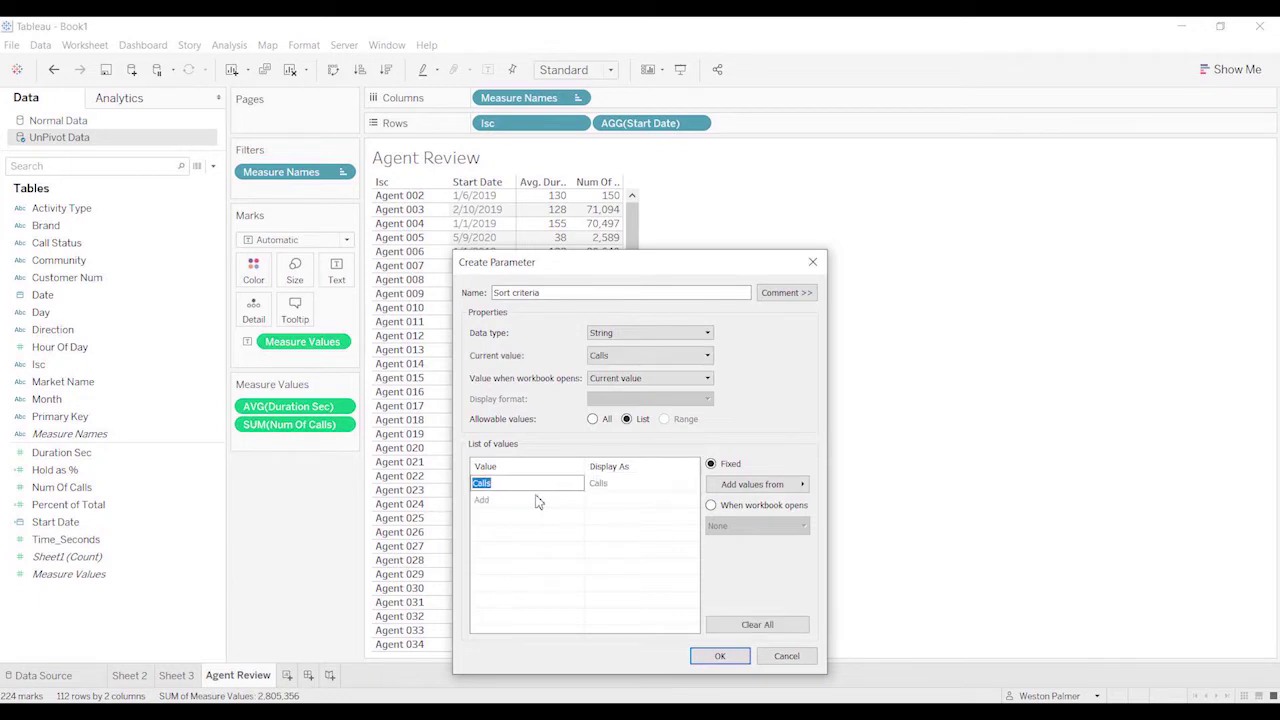
left_click(537, 500)
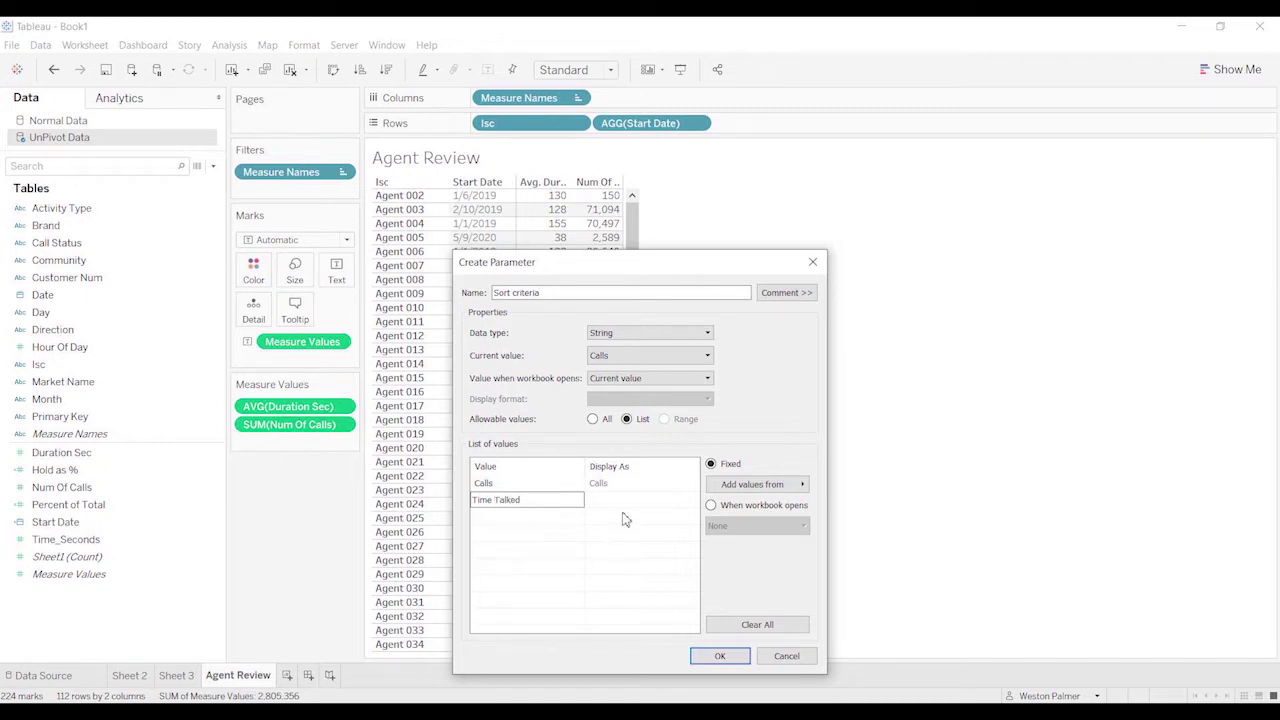
Step: Finish the Sort criteria parameter and create a 'Sort Field' calculation referencing it
left_click(716, 656)
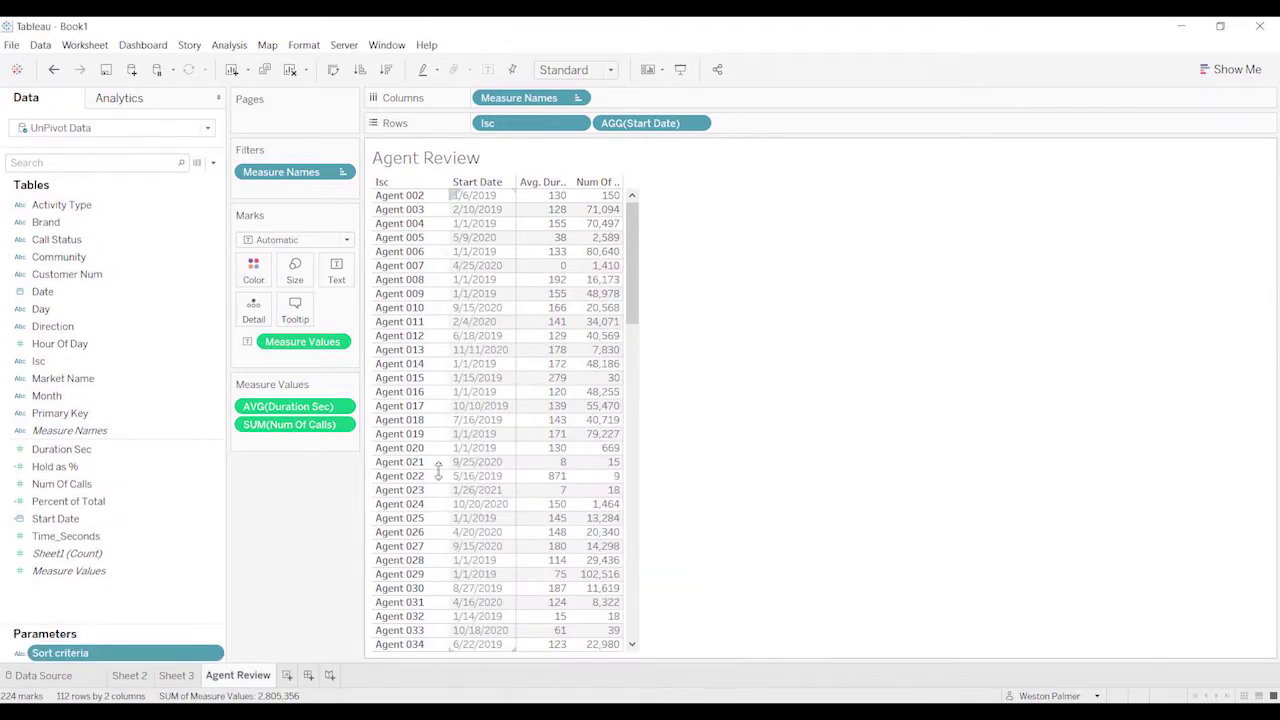
left_click(211, 164)
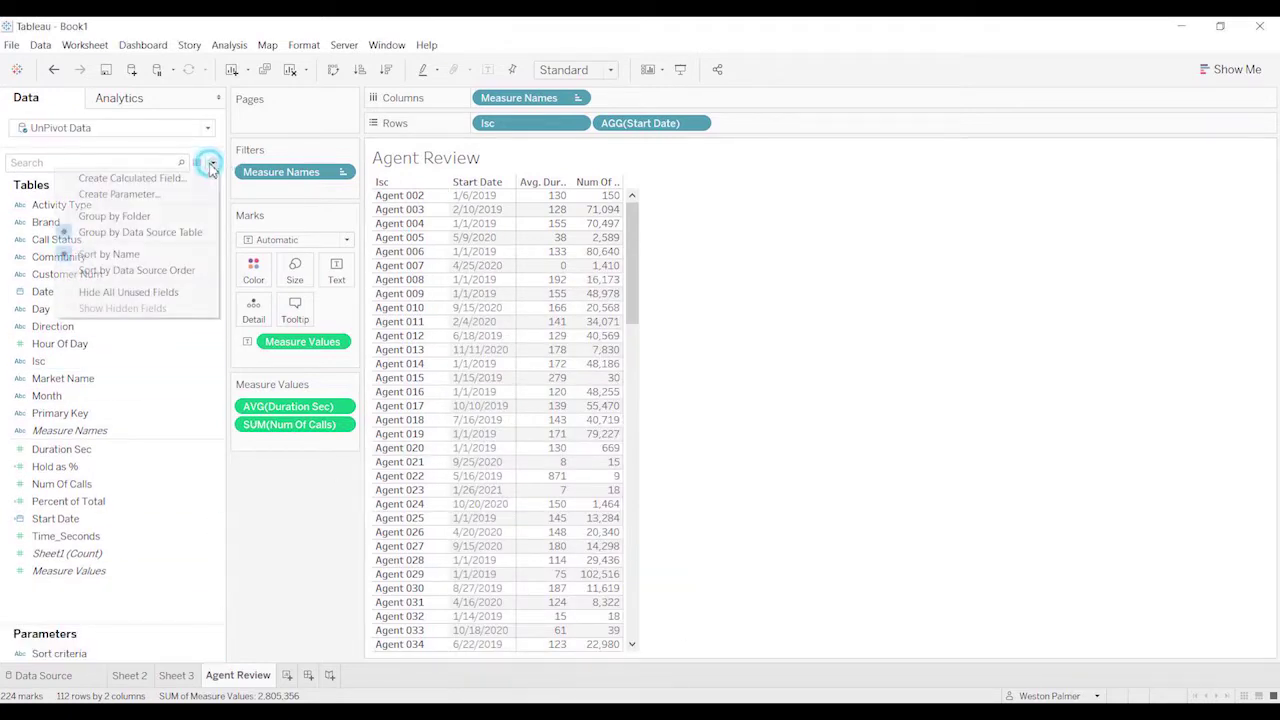
left_click(176, 178)
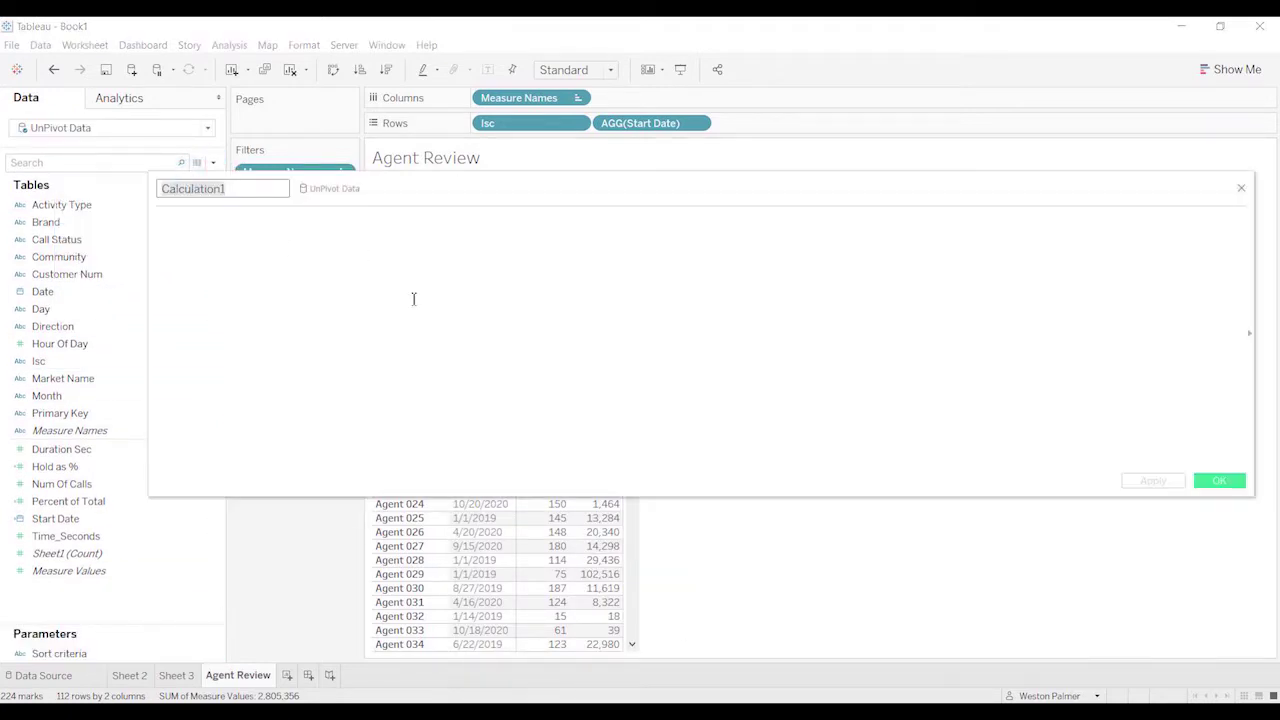
type("Sort Field")
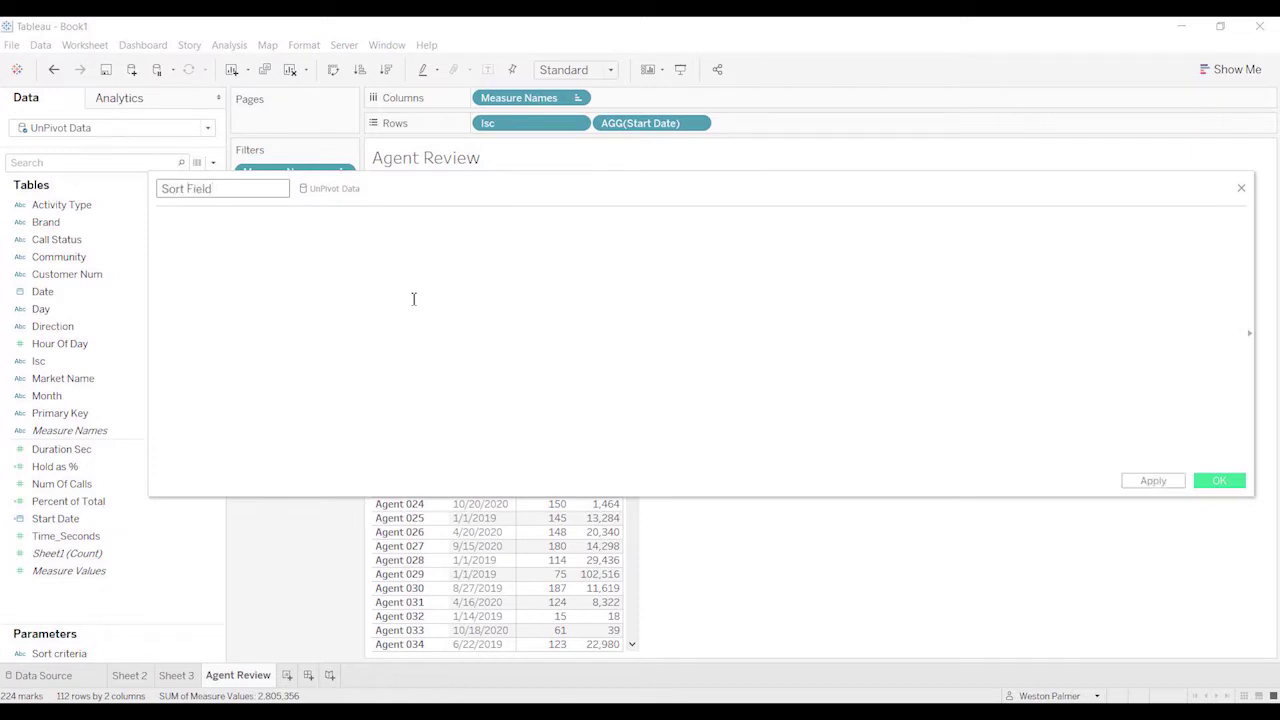
left_click(413, 299)
left_click(34, 654)
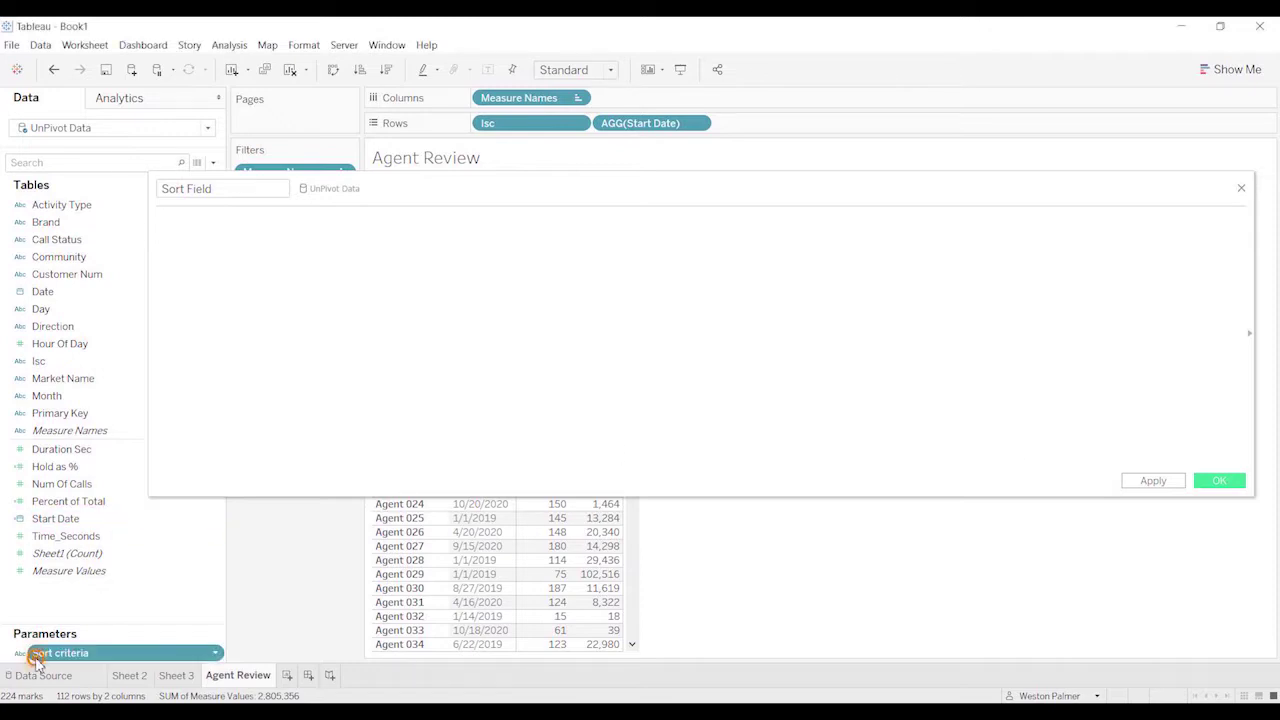
key("Return")
Step: Show the Sort criteria parameter on the sheet as a single value list
right_click(86, 652)
left_click(197, 414)
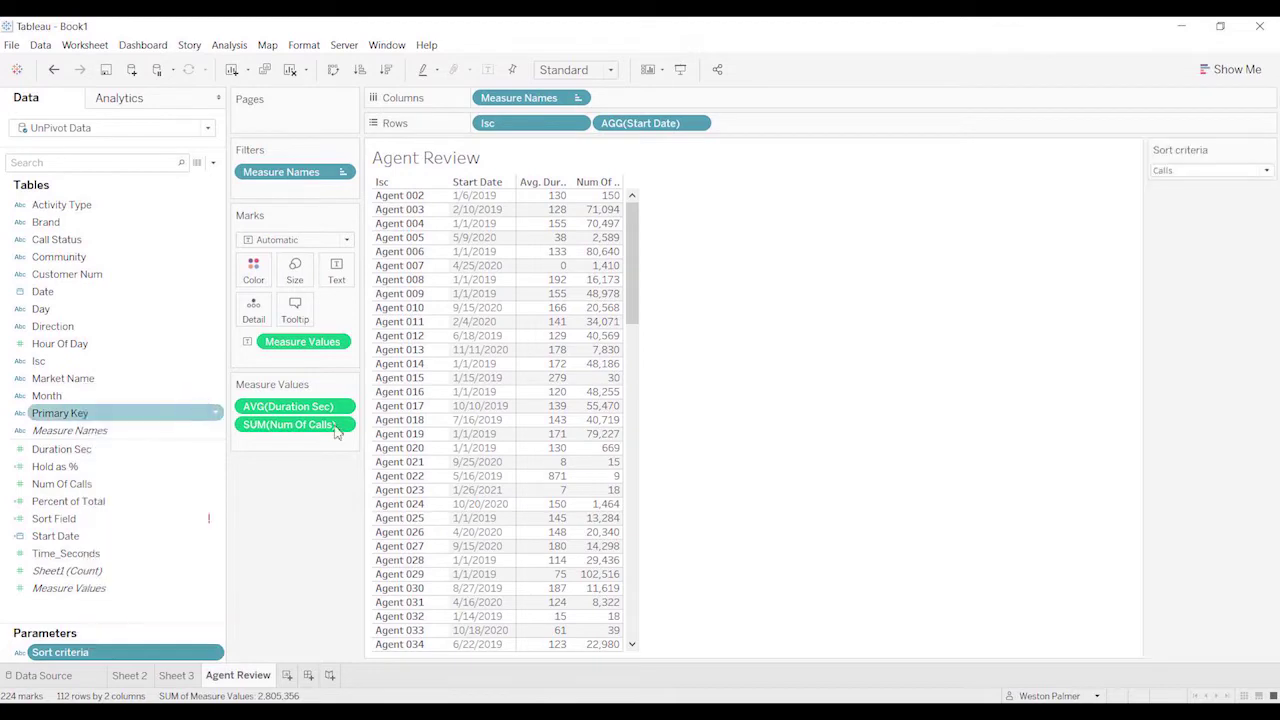
left_click(1271, 150)
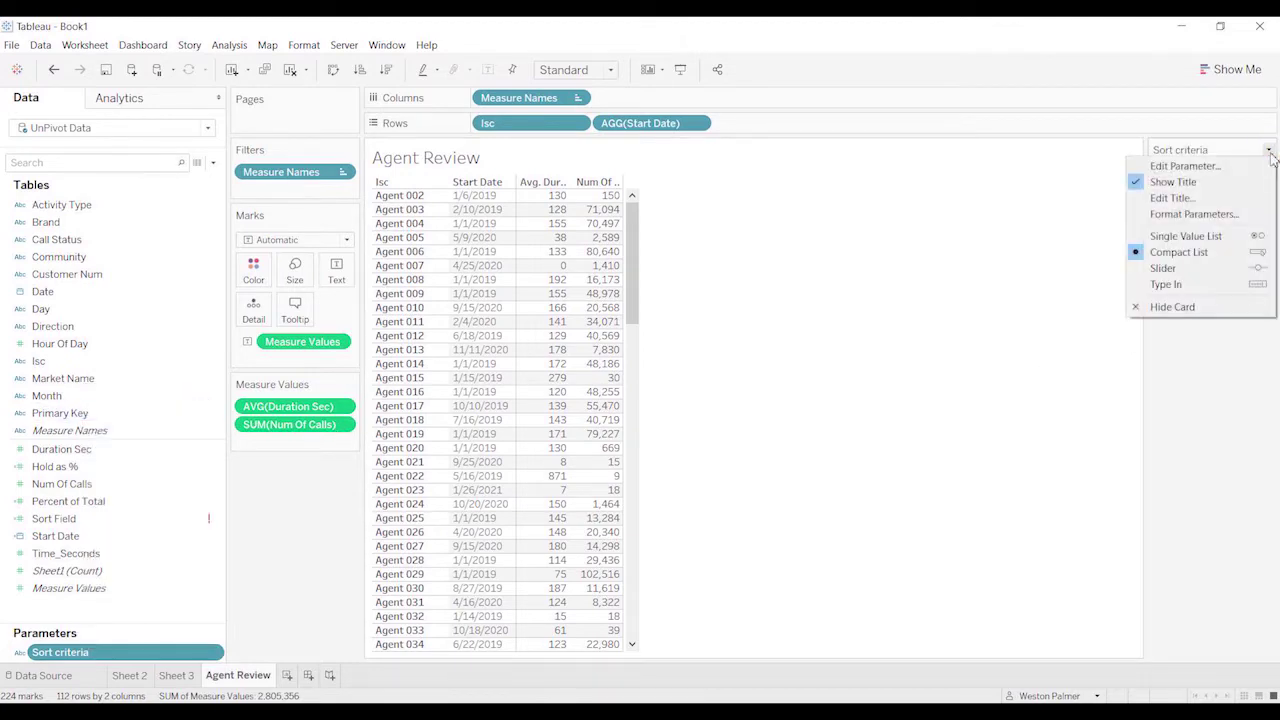
left_click(1185, 234)
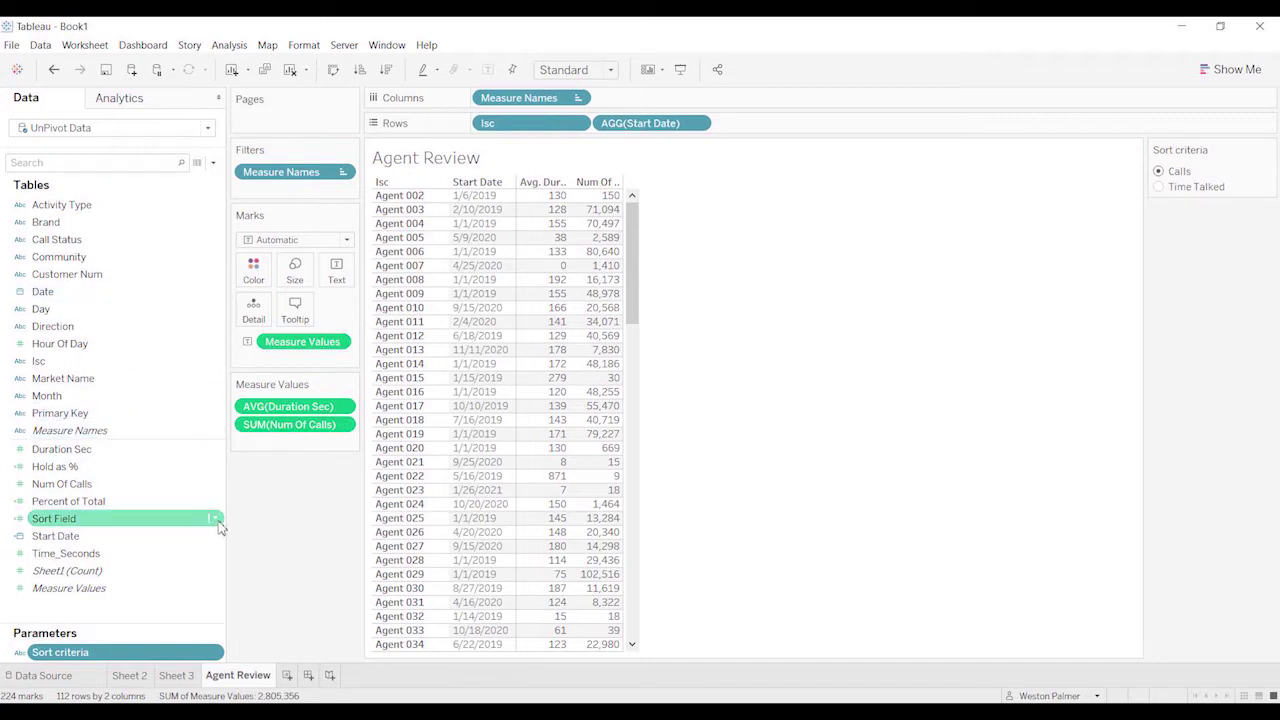
Step: Write the first Sort Field branch: IF [Sort criteria]="Calls" THEN SUM([Num Of Calls])
left_click(212, 519)
left_click(305, 262)
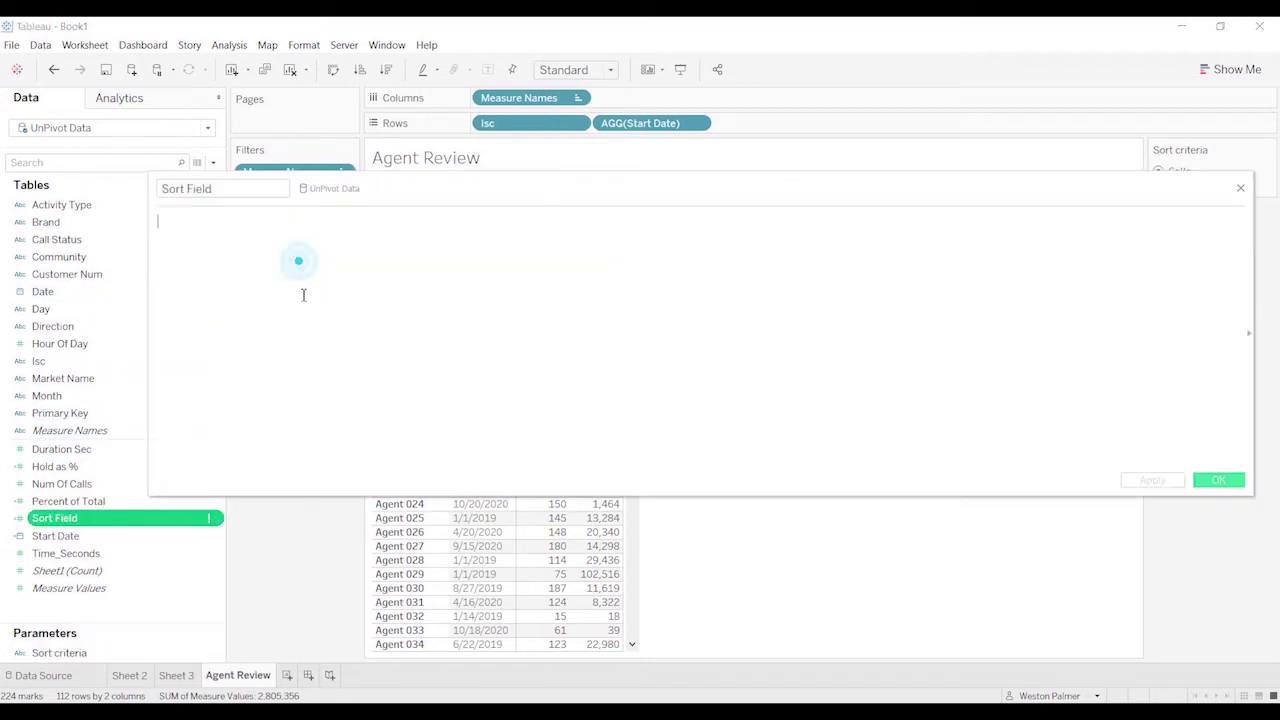
left_click_drag(832, 184, 801, 359)
type("if sor")
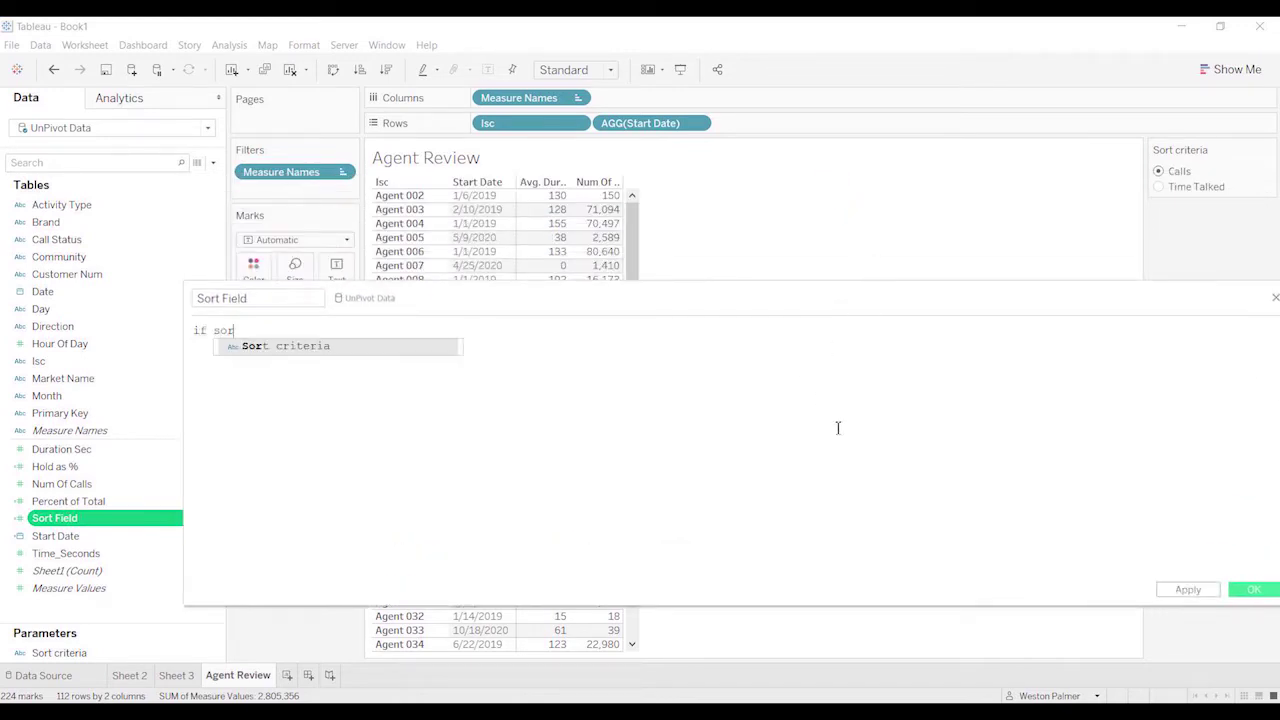
key("Return")
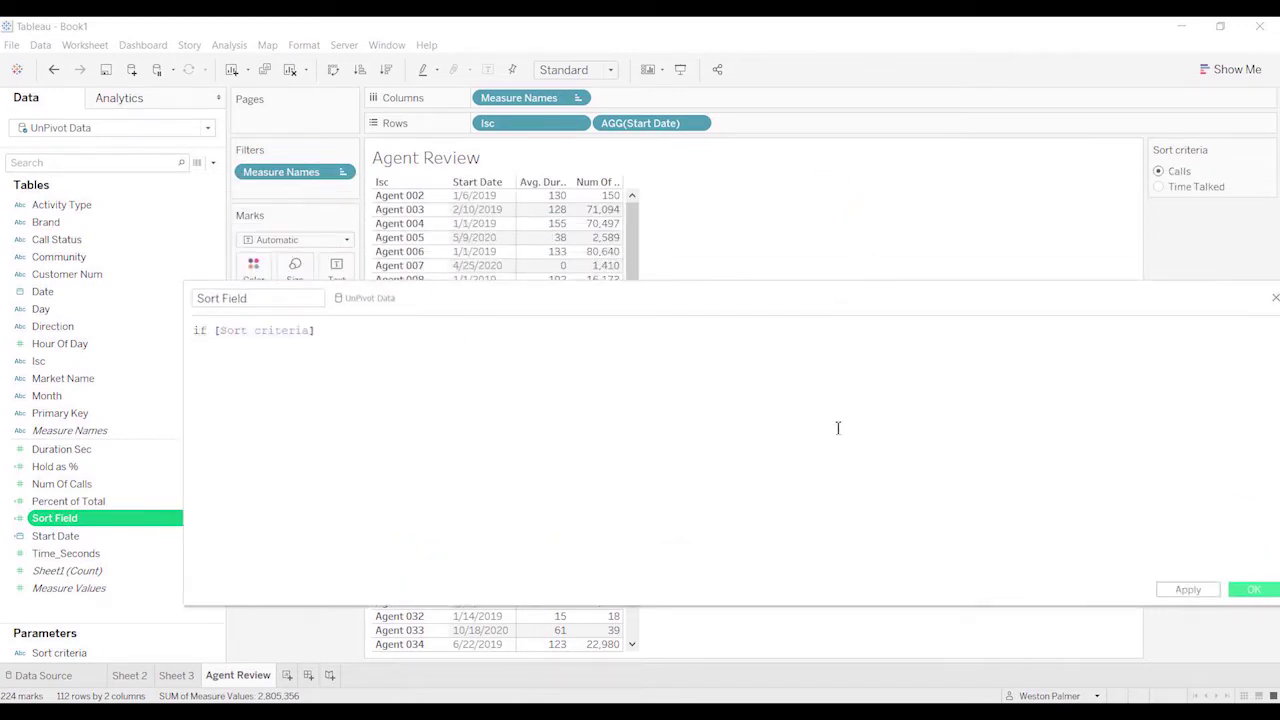
type("=\"Calls")
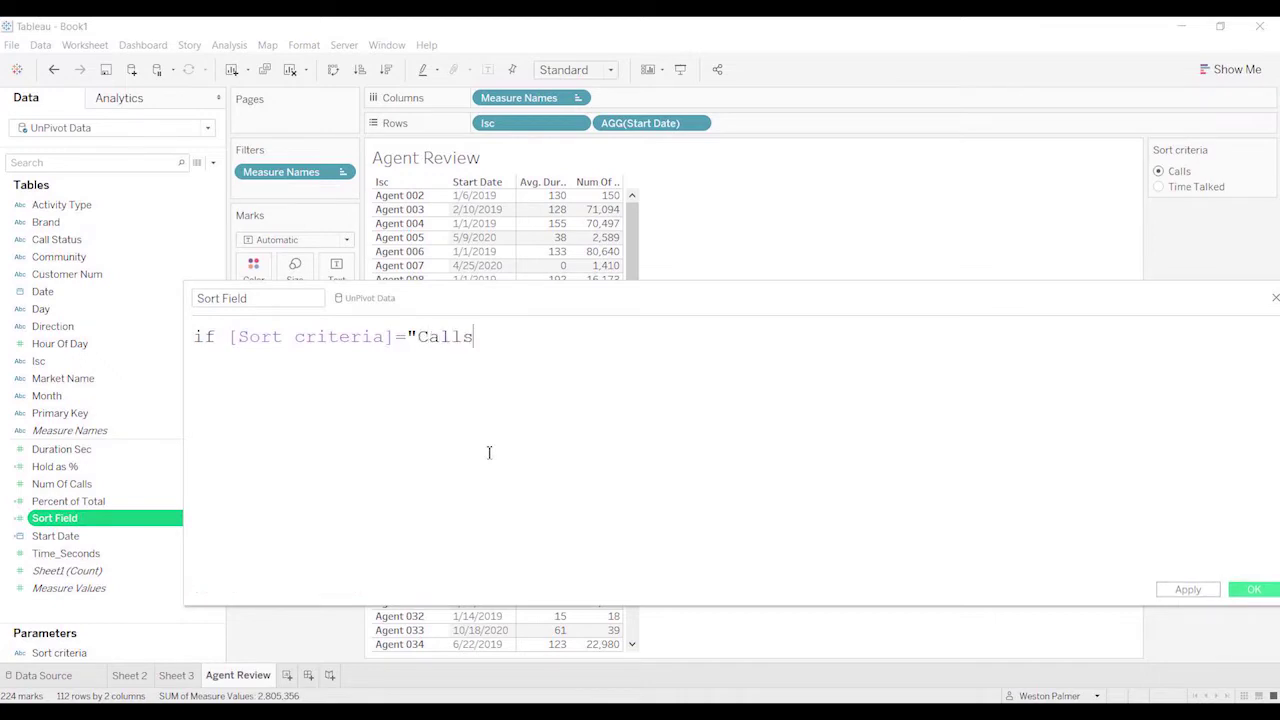
type("\" then")
key("Return")
left_click_drag(423, 297, 618, 277)
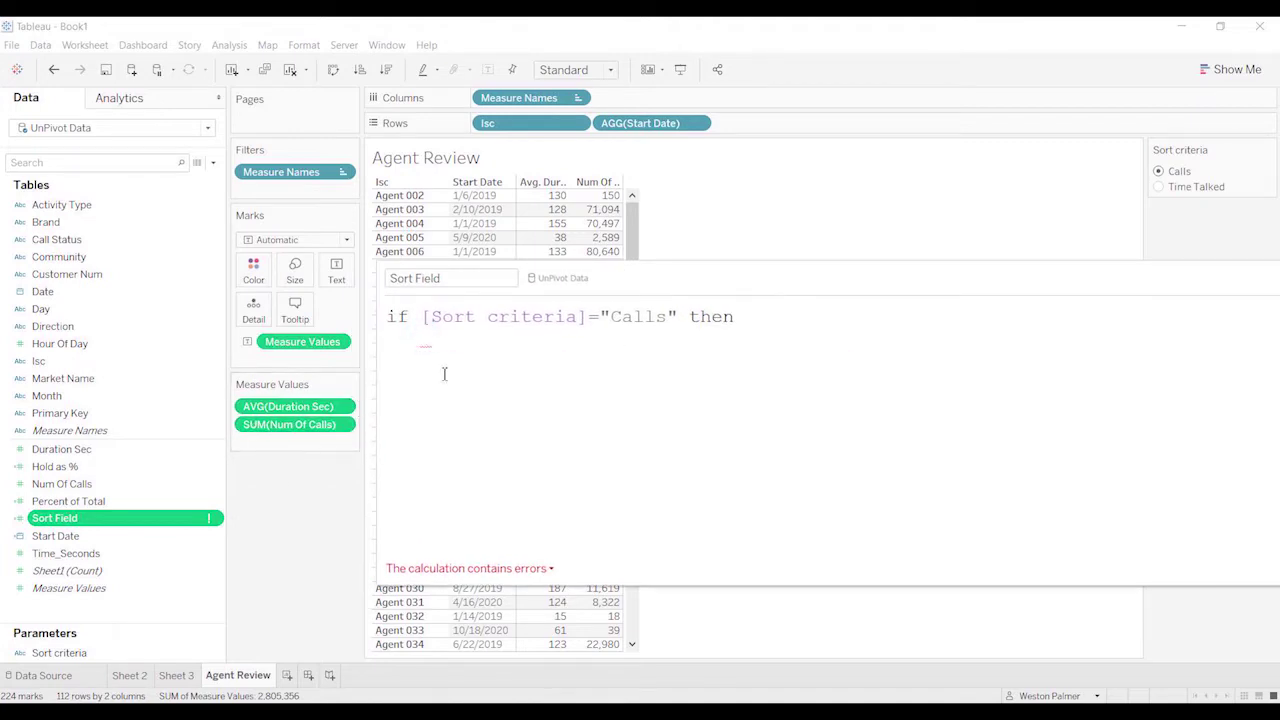
type("sum(N")
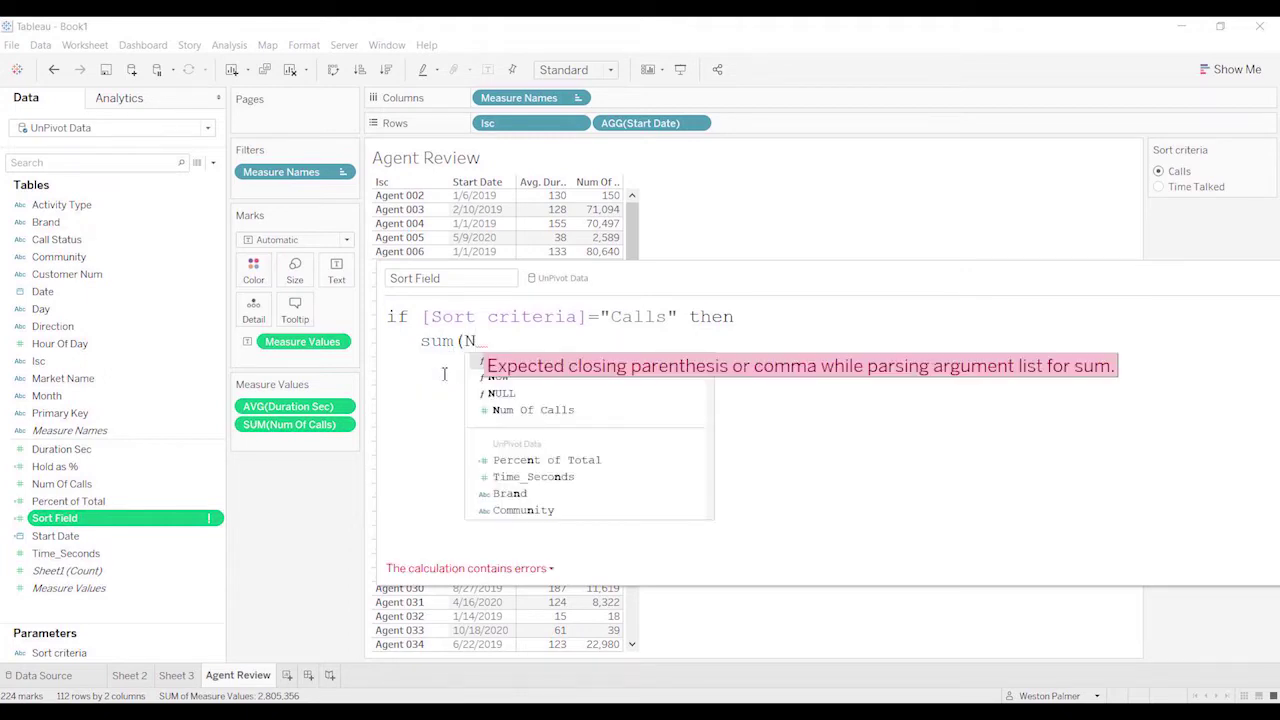
key("Down")
key("Down")
key("Down")
key("Return")
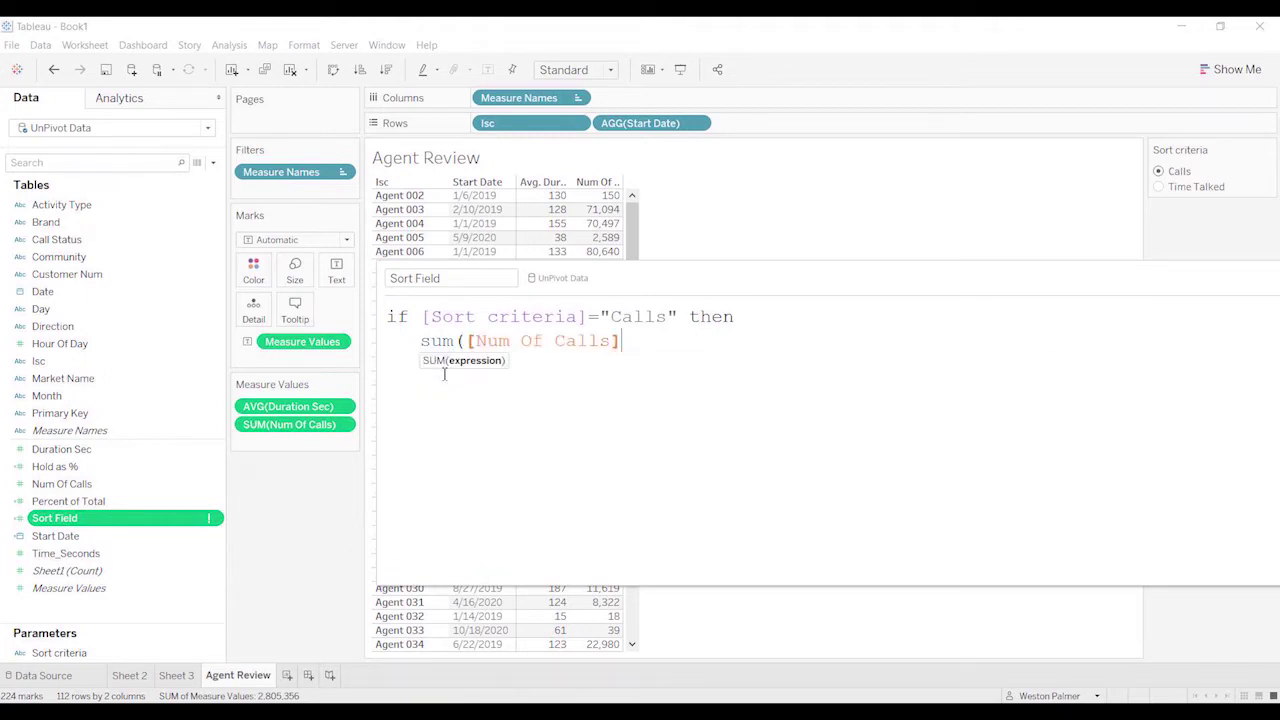
type(") ")
type("else")
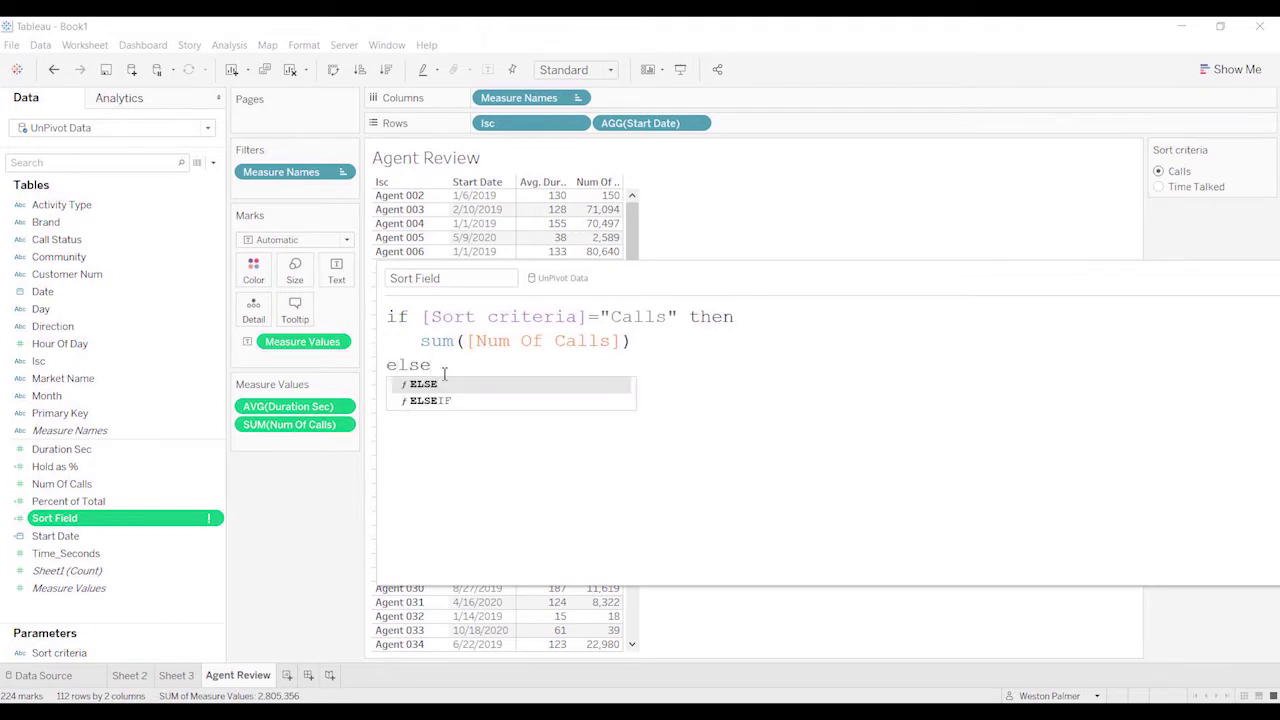
Step: Add ELSEIF [Sort criteria]="Time Talked" THEN AVG([Duration Sec]) and close with END
key("Down")
key("Return")
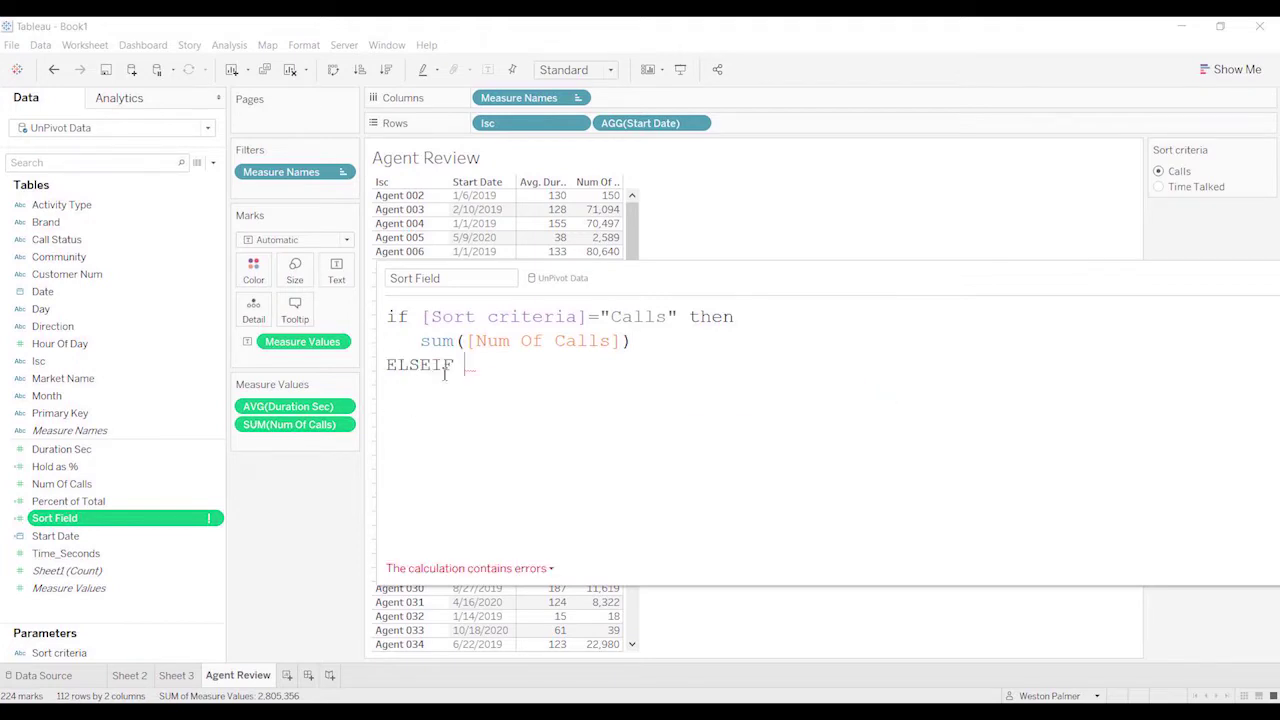
type("sort")
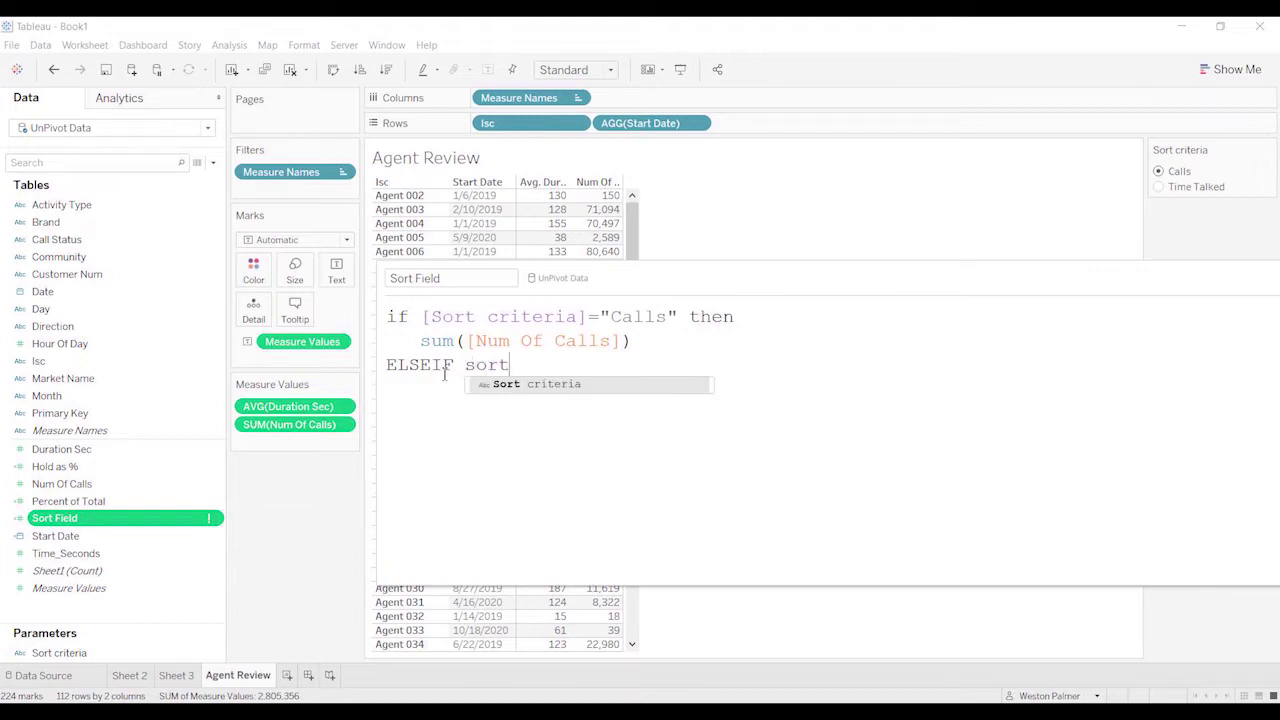
key("Return")
type("=")
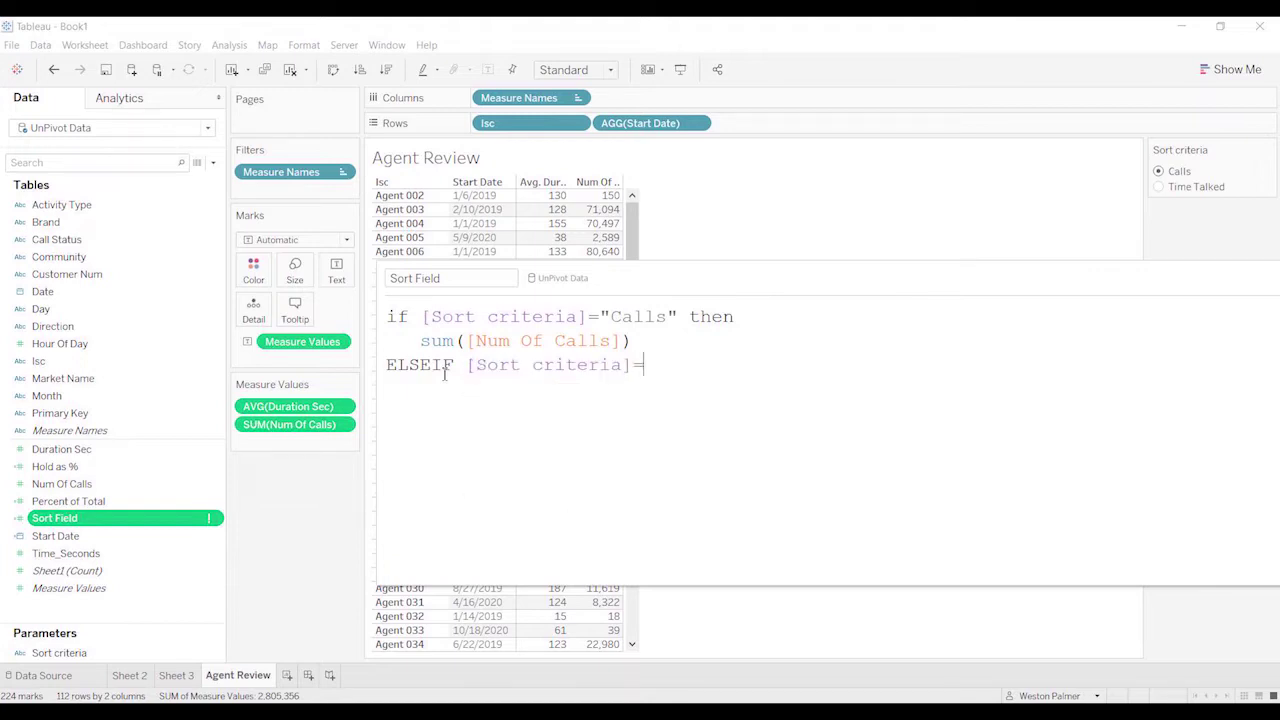
type("\"Time Talked\" THEN     ")
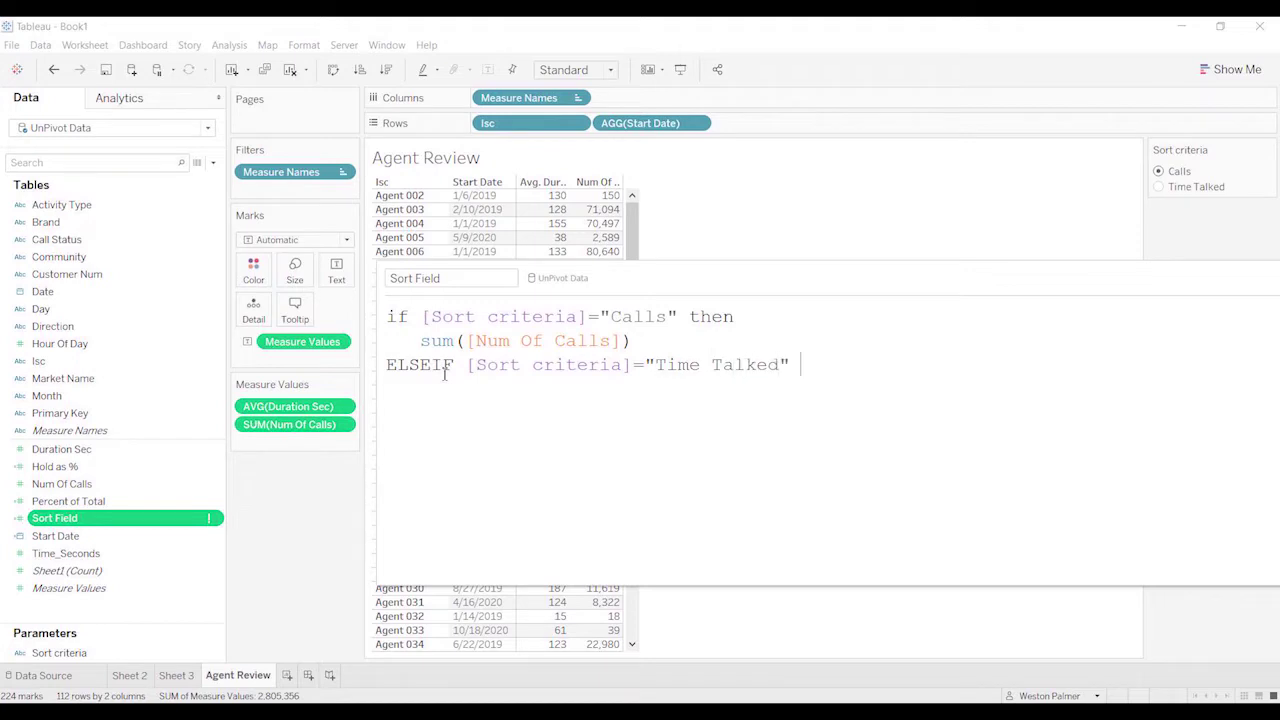
type("av")
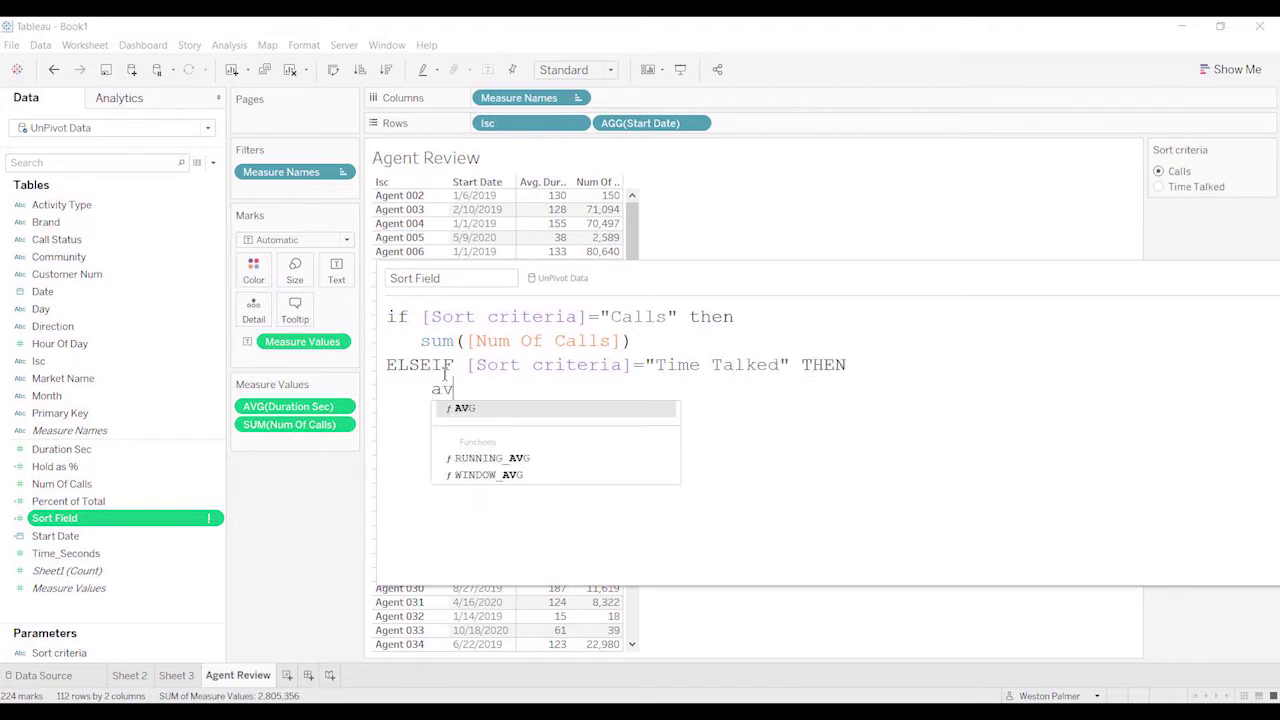
key("Return")
type("dur")
key("Return")
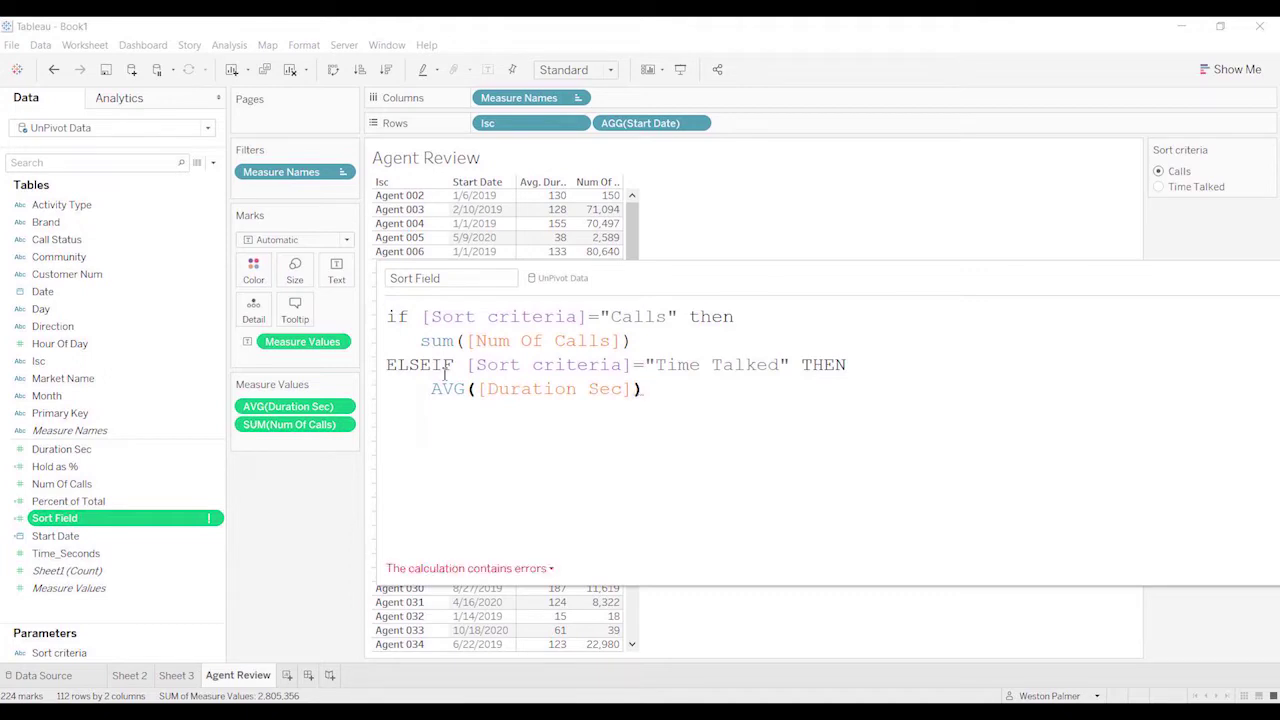
left_click(413, 422)
key("Return")
type("end")
left_click(421, 432)
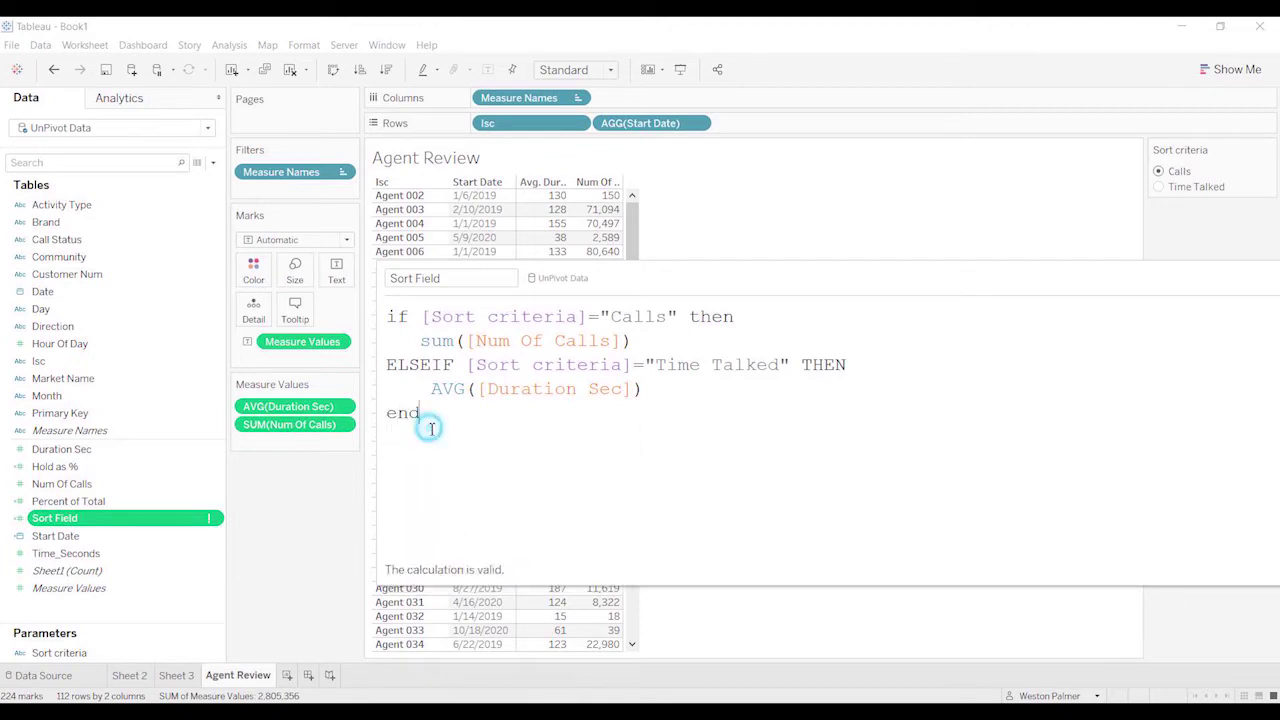
Step: Apply Sort Field, add it to Rows as a discrete field, and place it before Isc
left_click_drag(1094, 272, 954, 240)
left_click(756, 535)
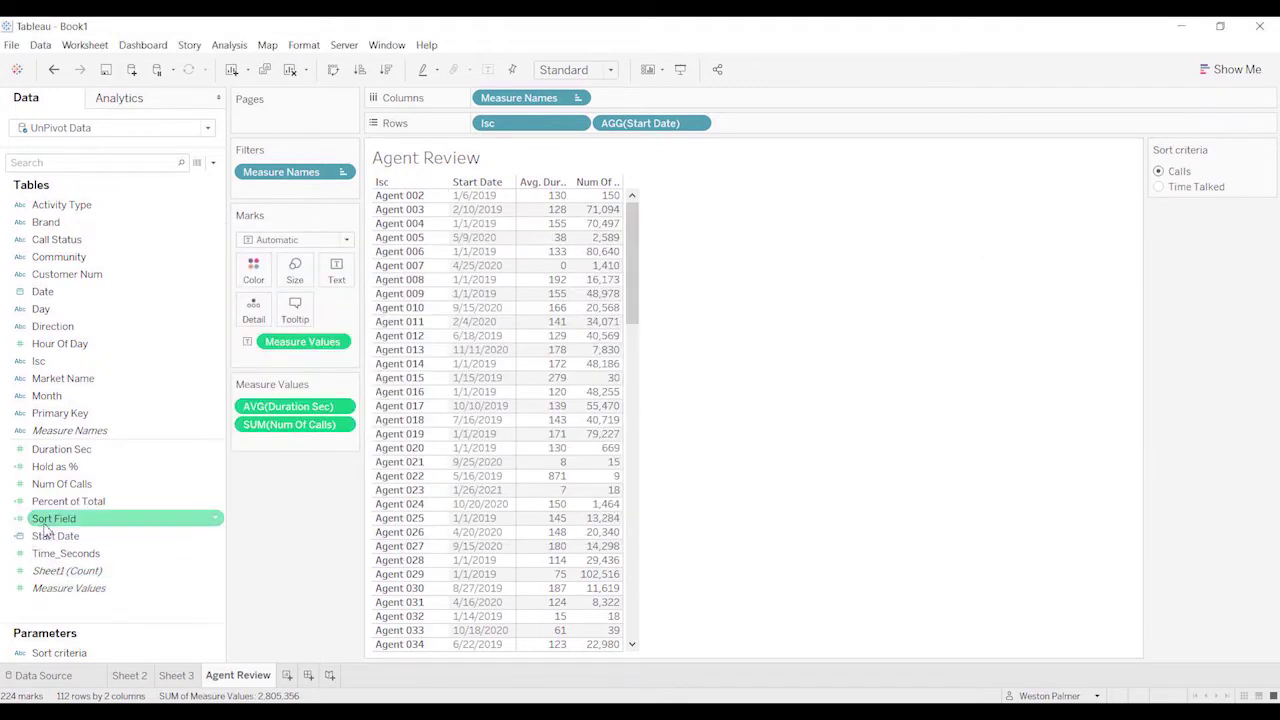
left_click_drag(47, 527, 752, 130)
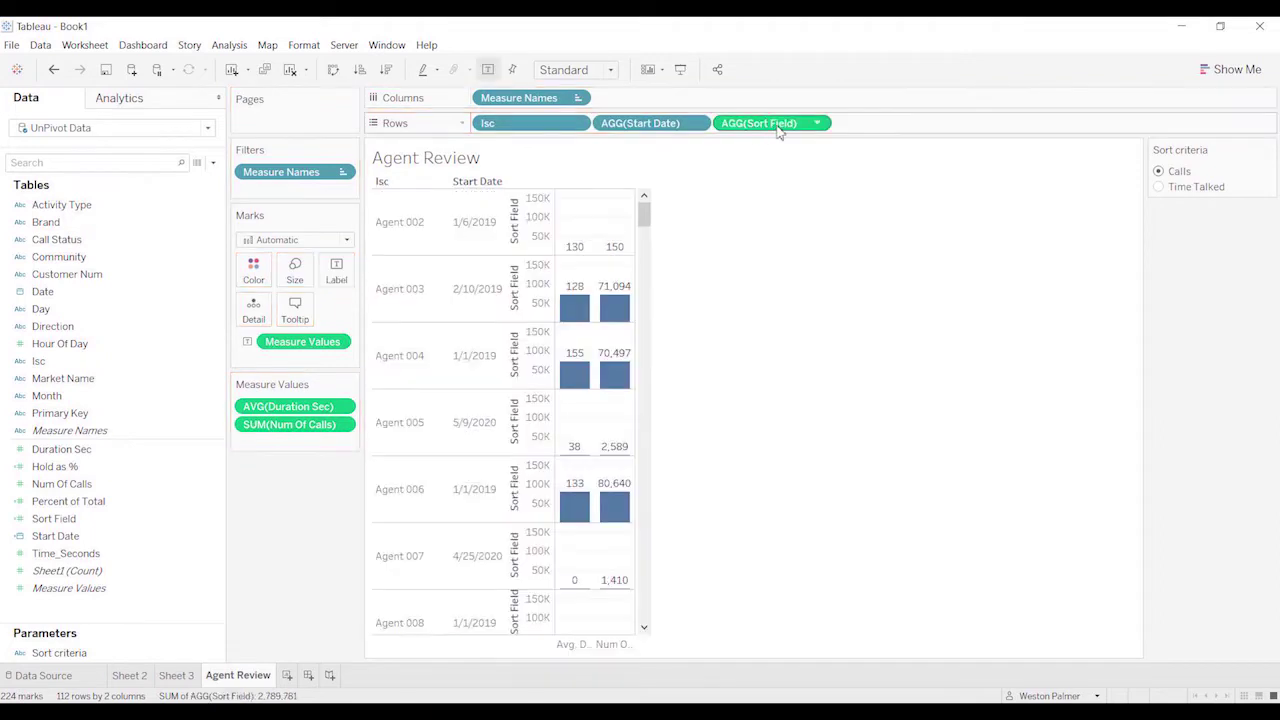
left_click(817, 123)
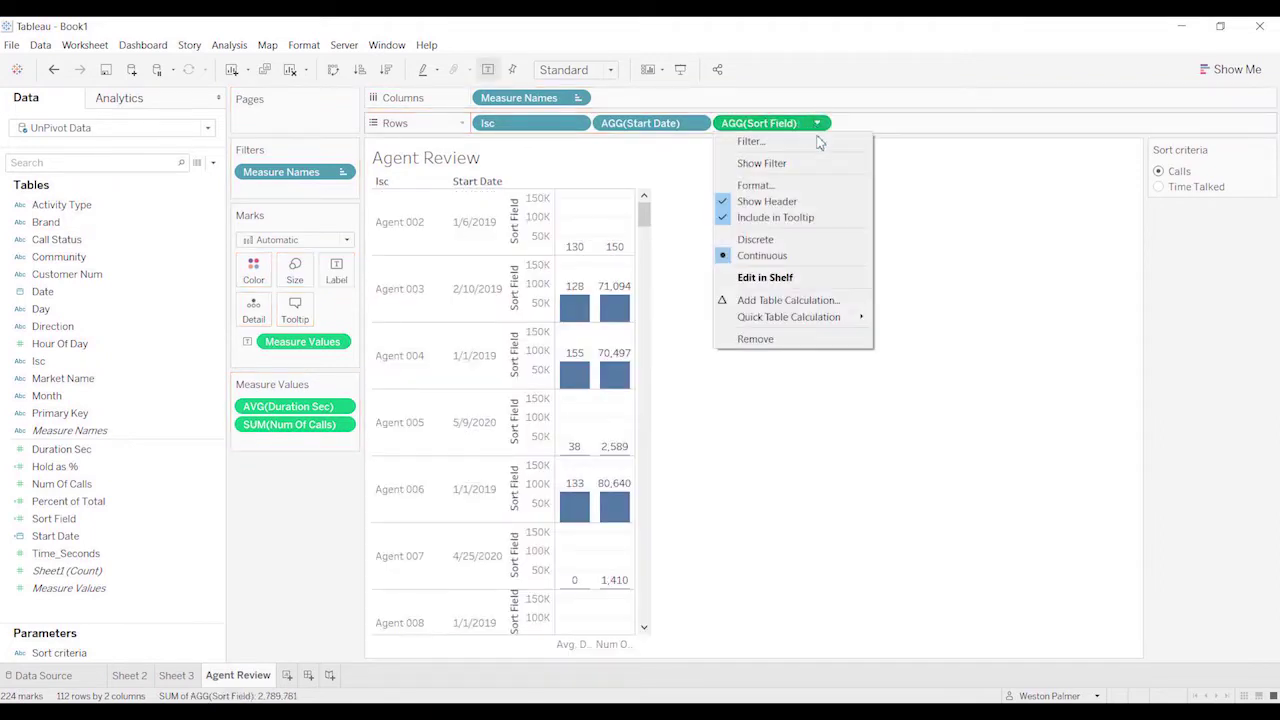
left_click(786, 241)
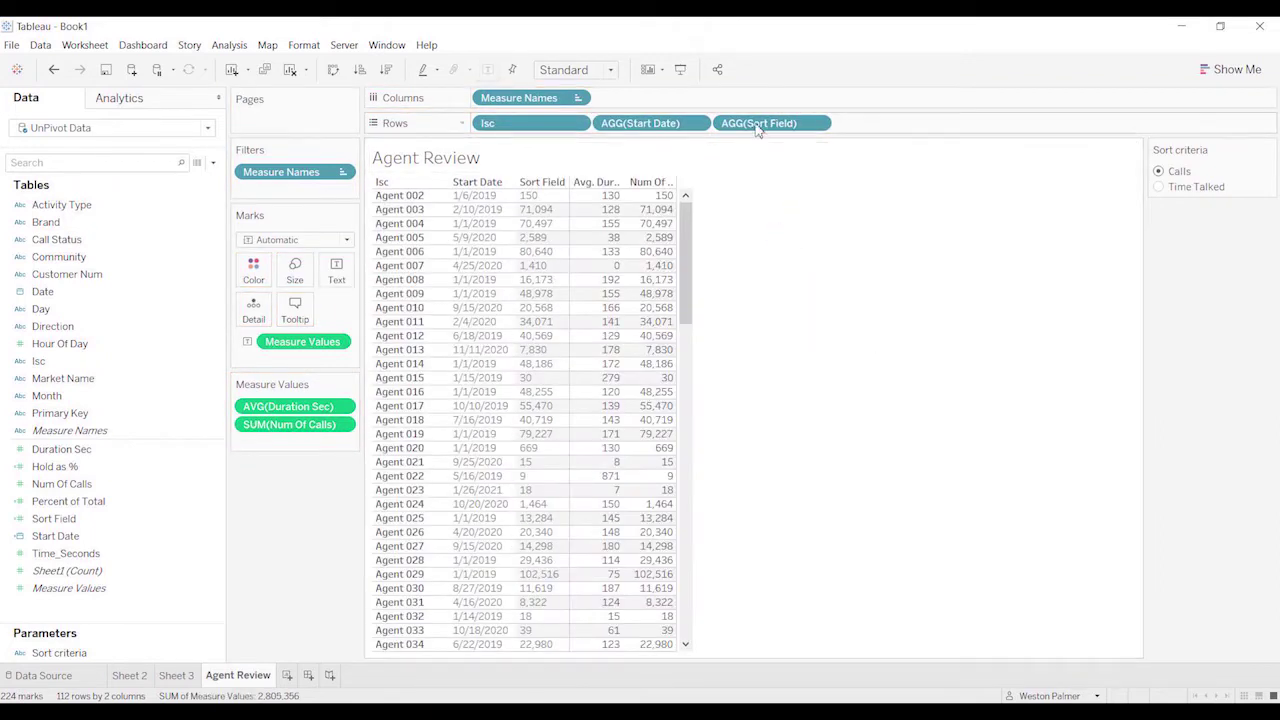
left_click_drag(758, 123, 482, 130)
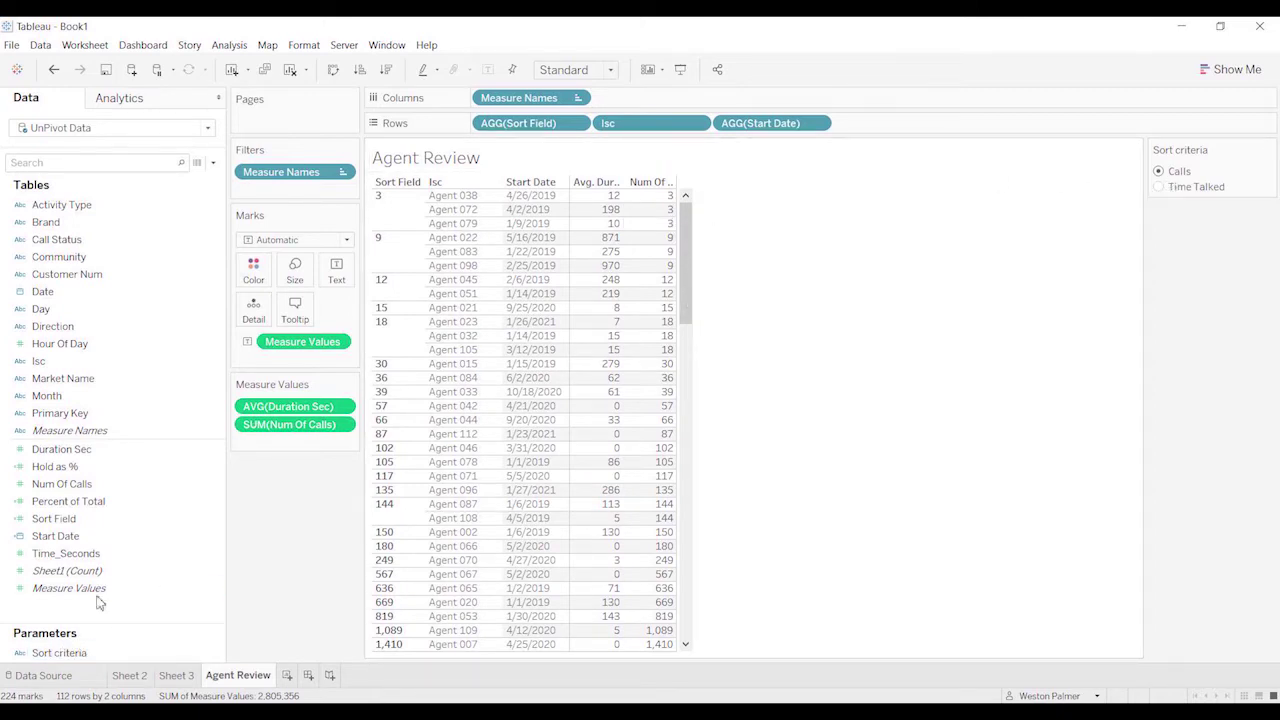
Step: Negate both Sort Field measures, widen the table columns, and select Time Talked as sort criteria
right_click(214, 518)
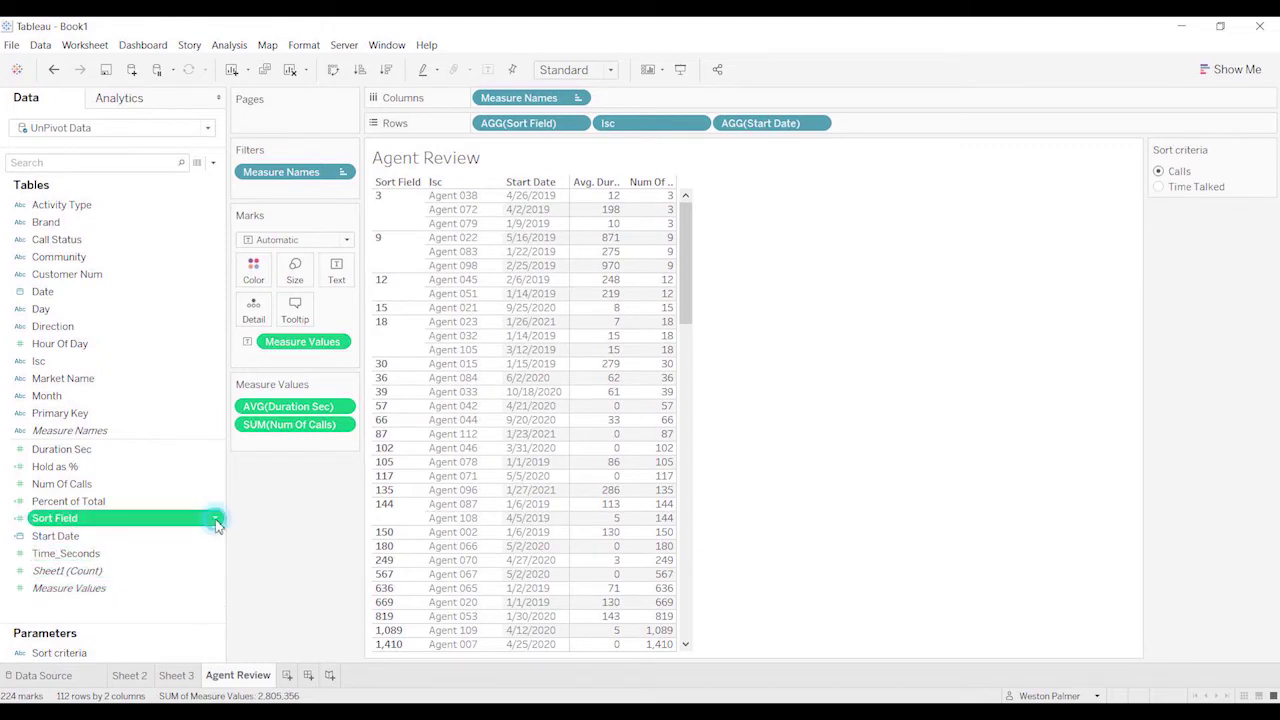
left_click(275, 276)
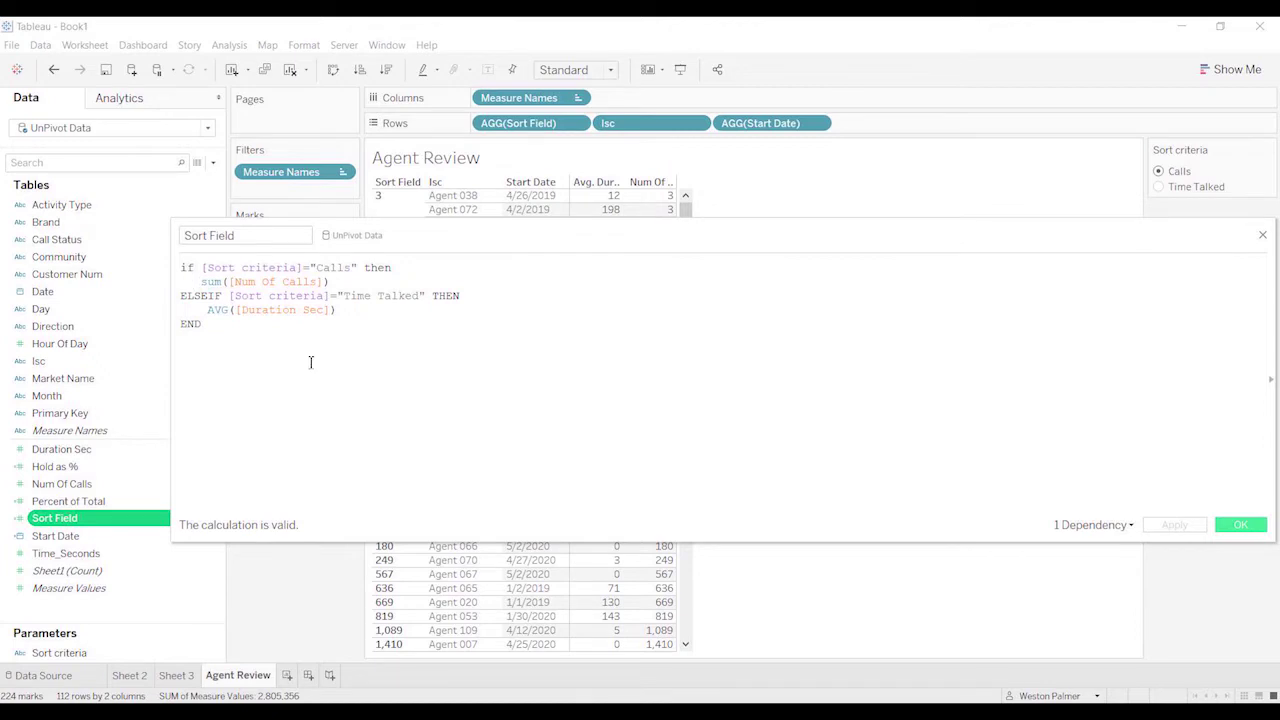
key("Down")
key("Down")
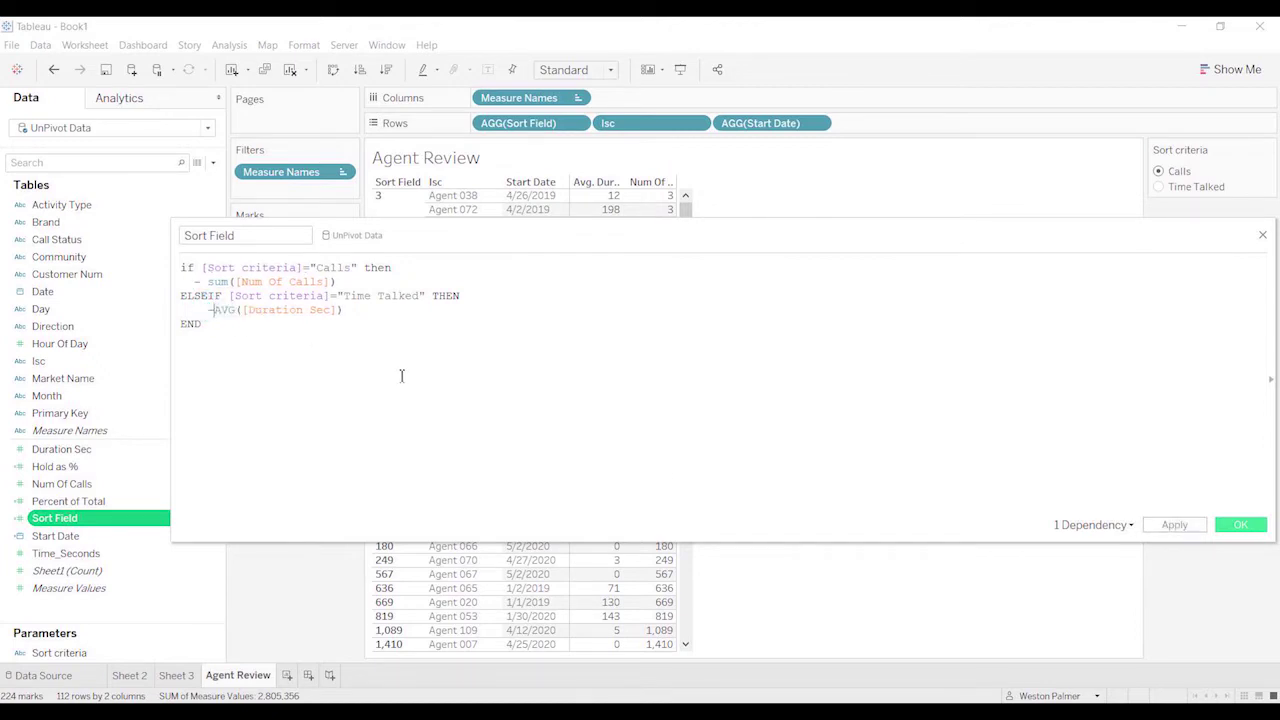
left_click(1238, 524)
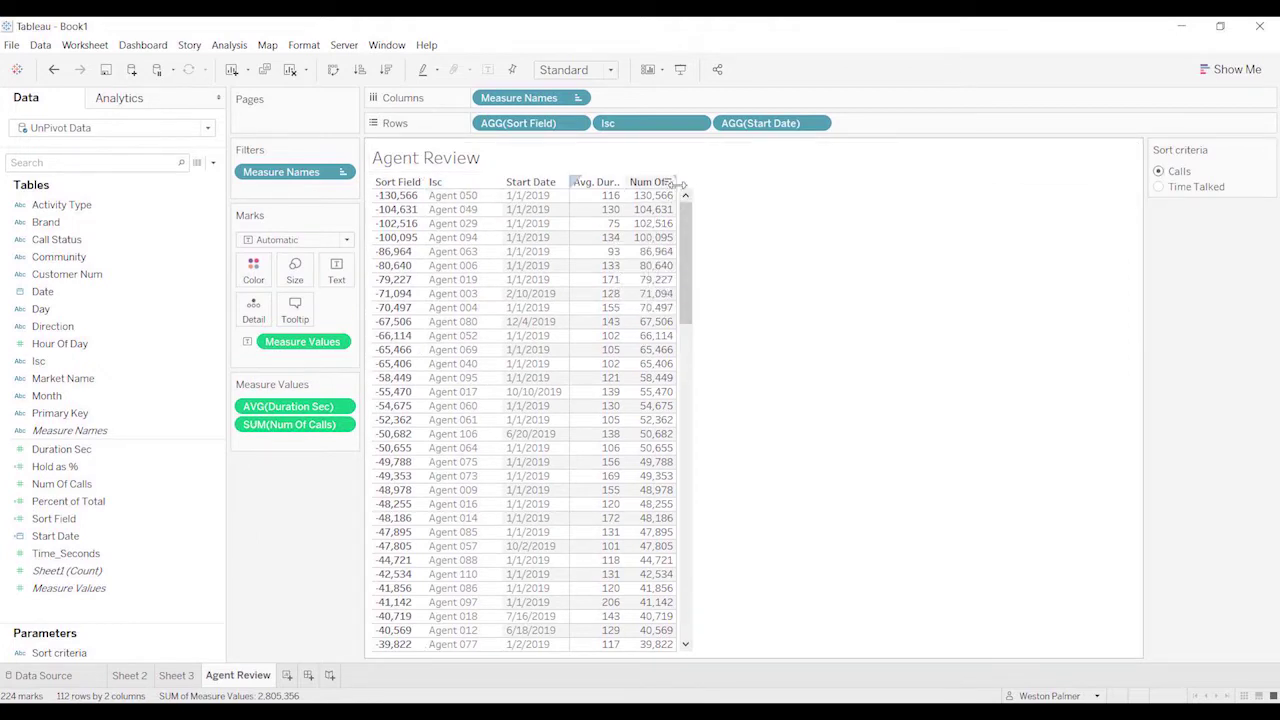
left_click_drag(680, 189, 736, 194)
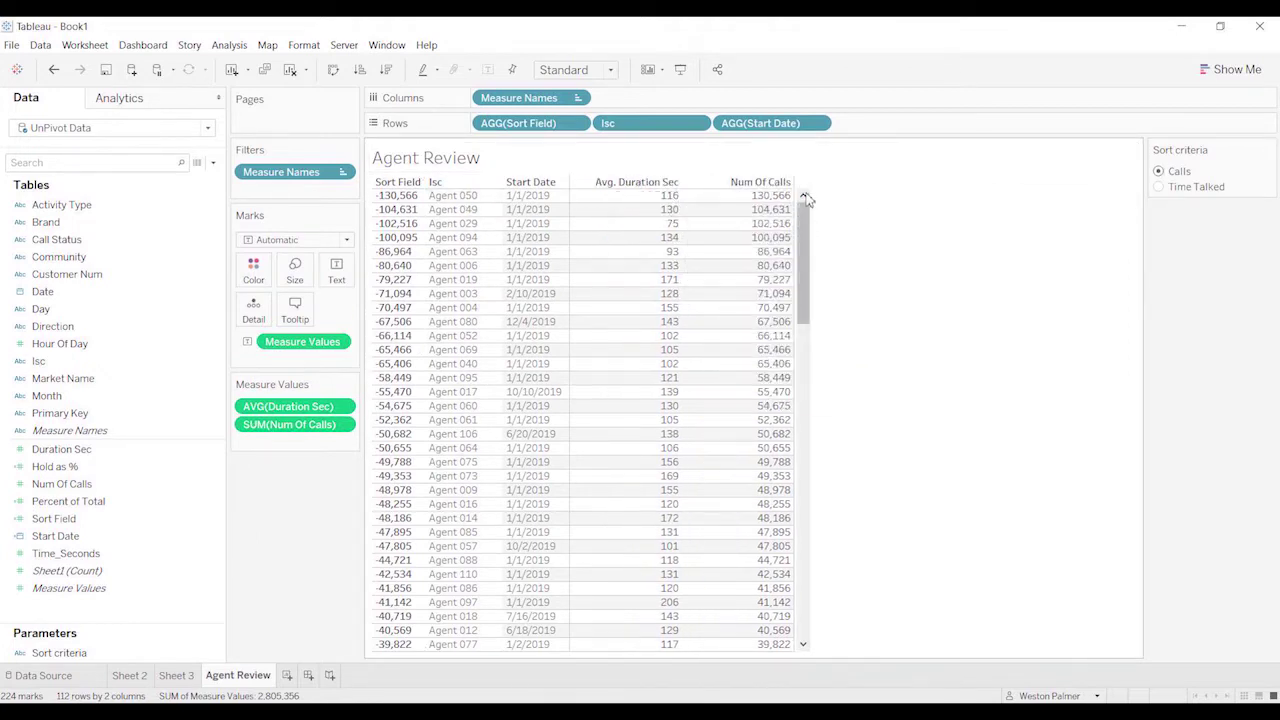
left_click(1160, 188)
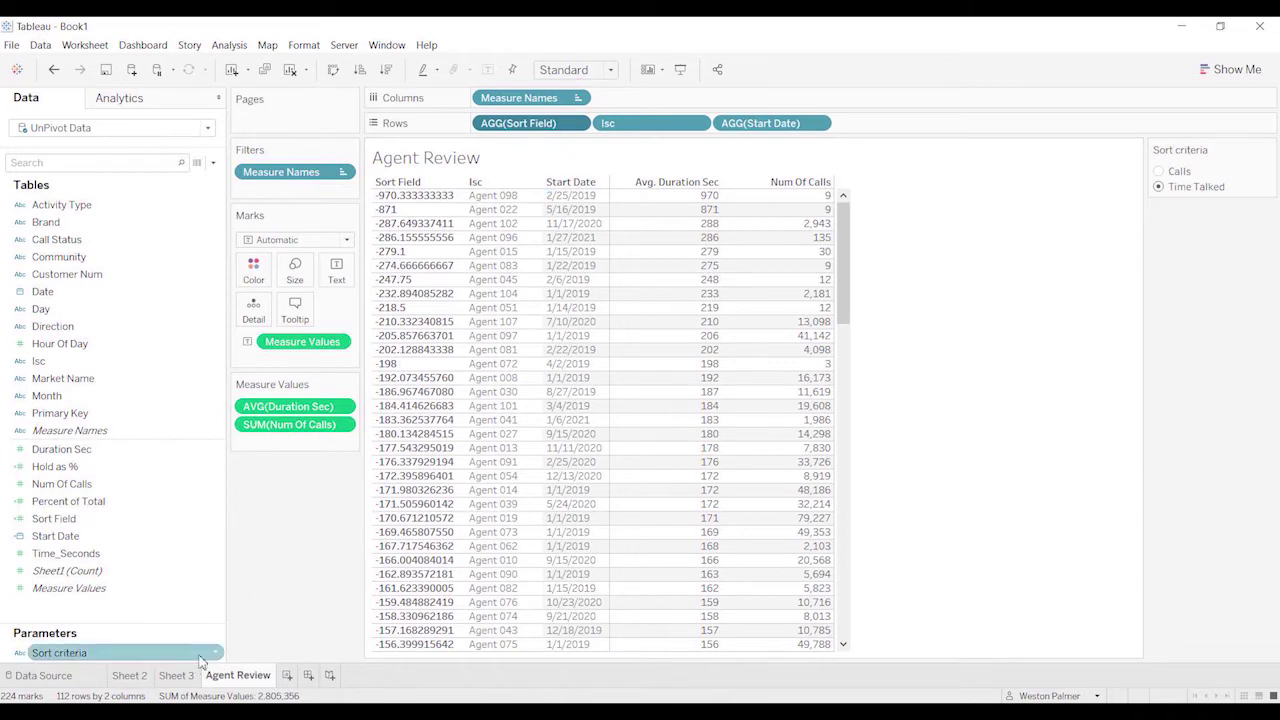
Step: Add 'Earliest start' as a third value in the Sort criteria parameter's list
left_click(219, 652)
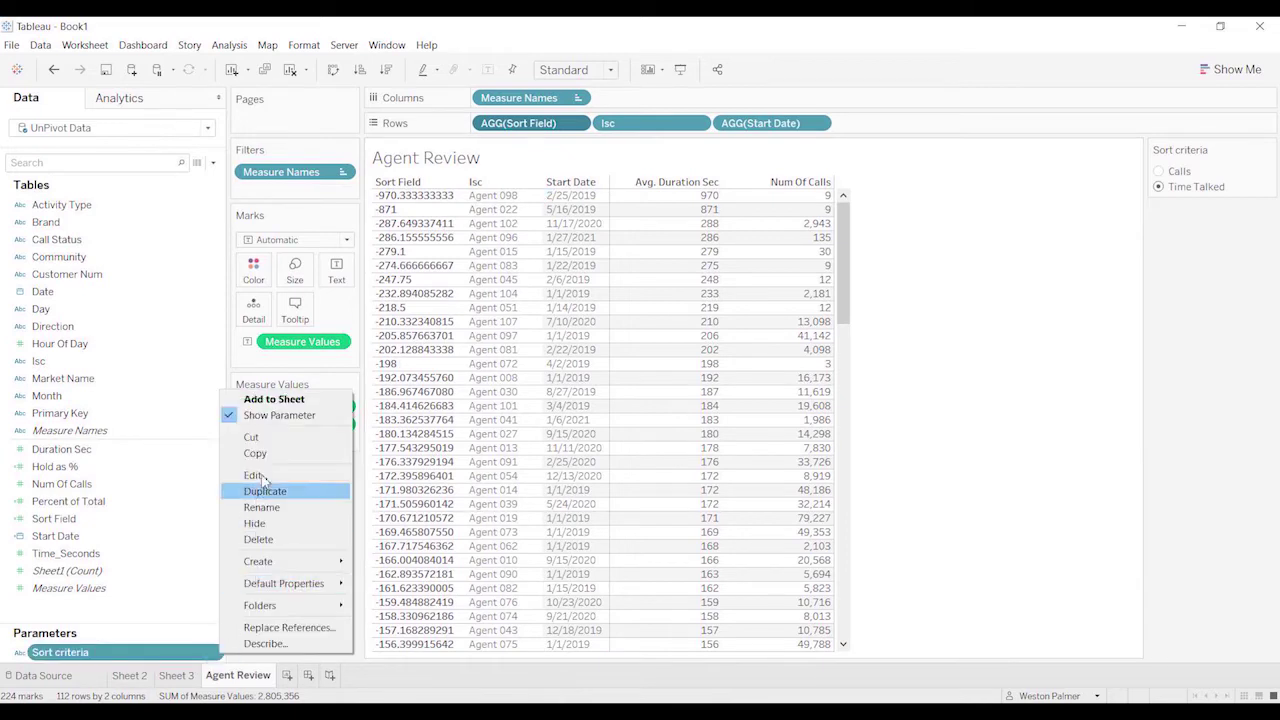
left_click(280, 475)
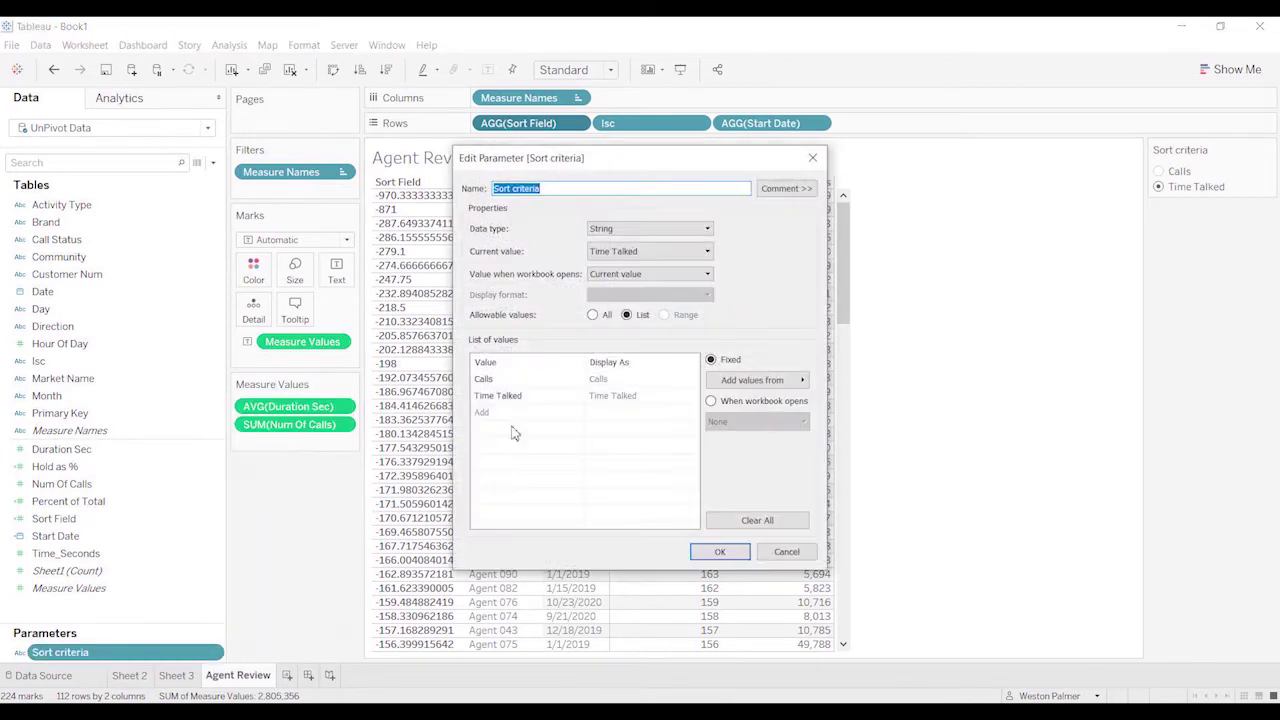
left_click(513, 413)
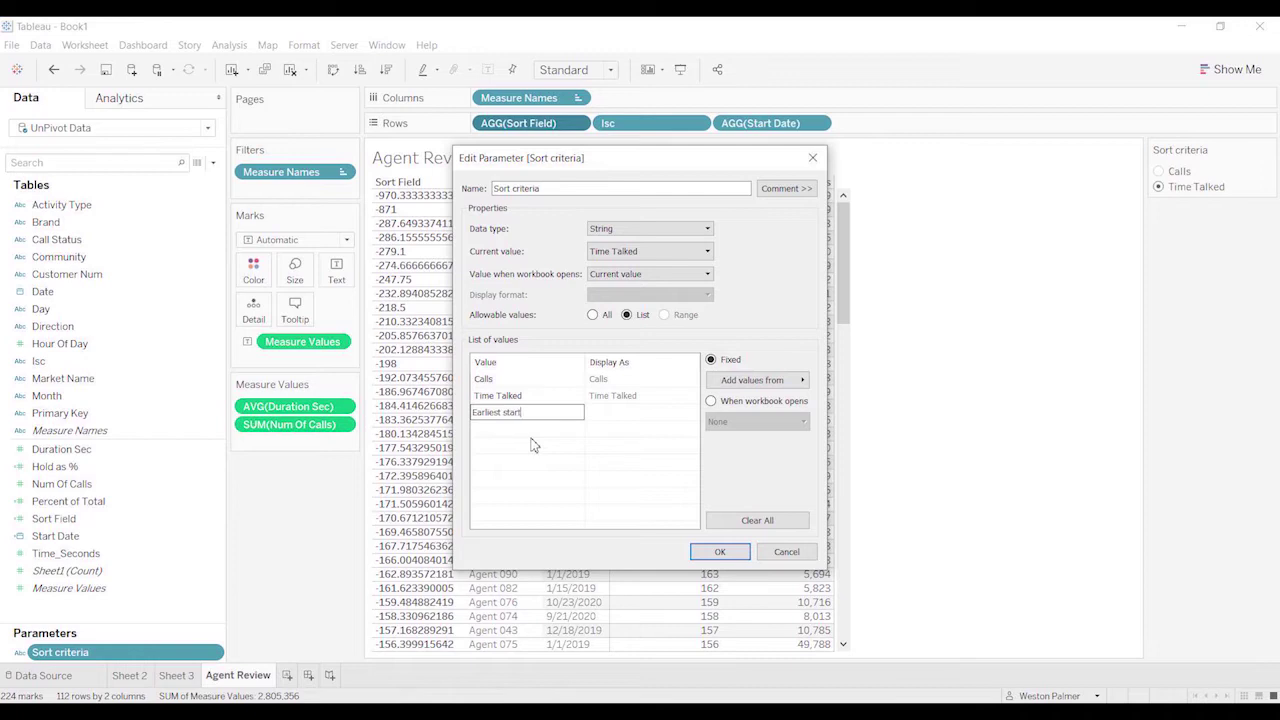
left_click(533, 447)
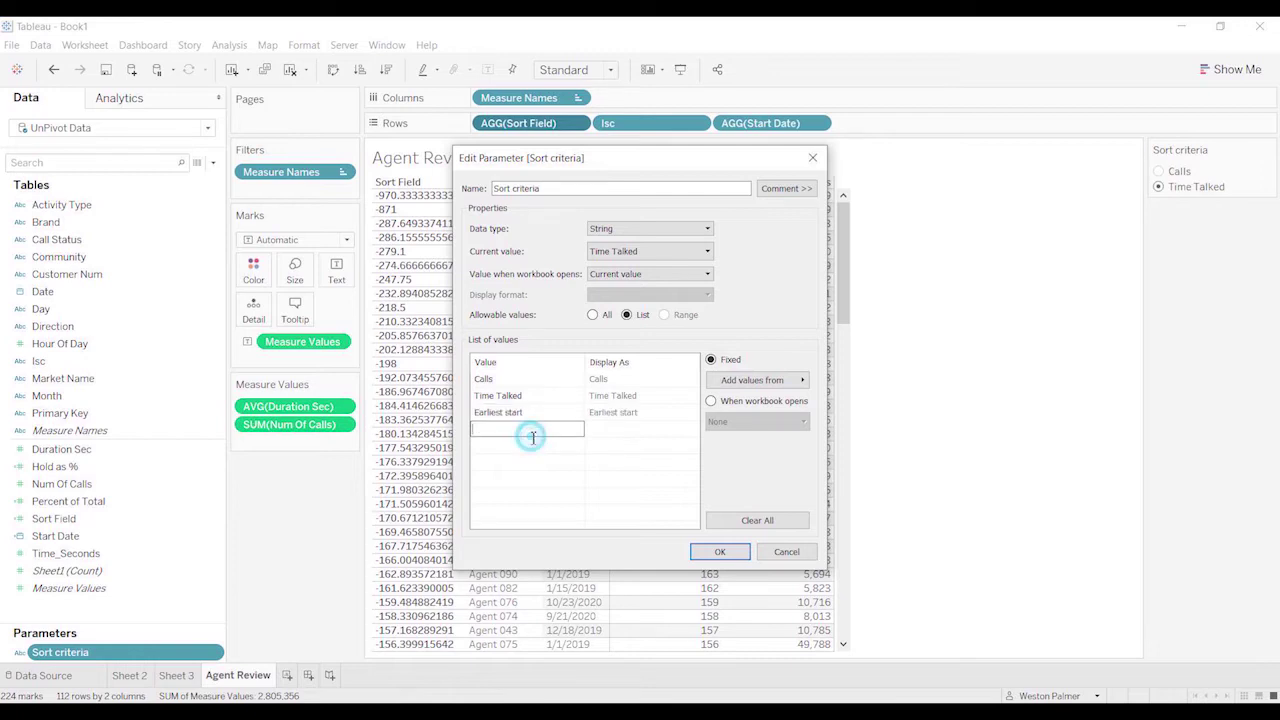
left_click(719, 551)
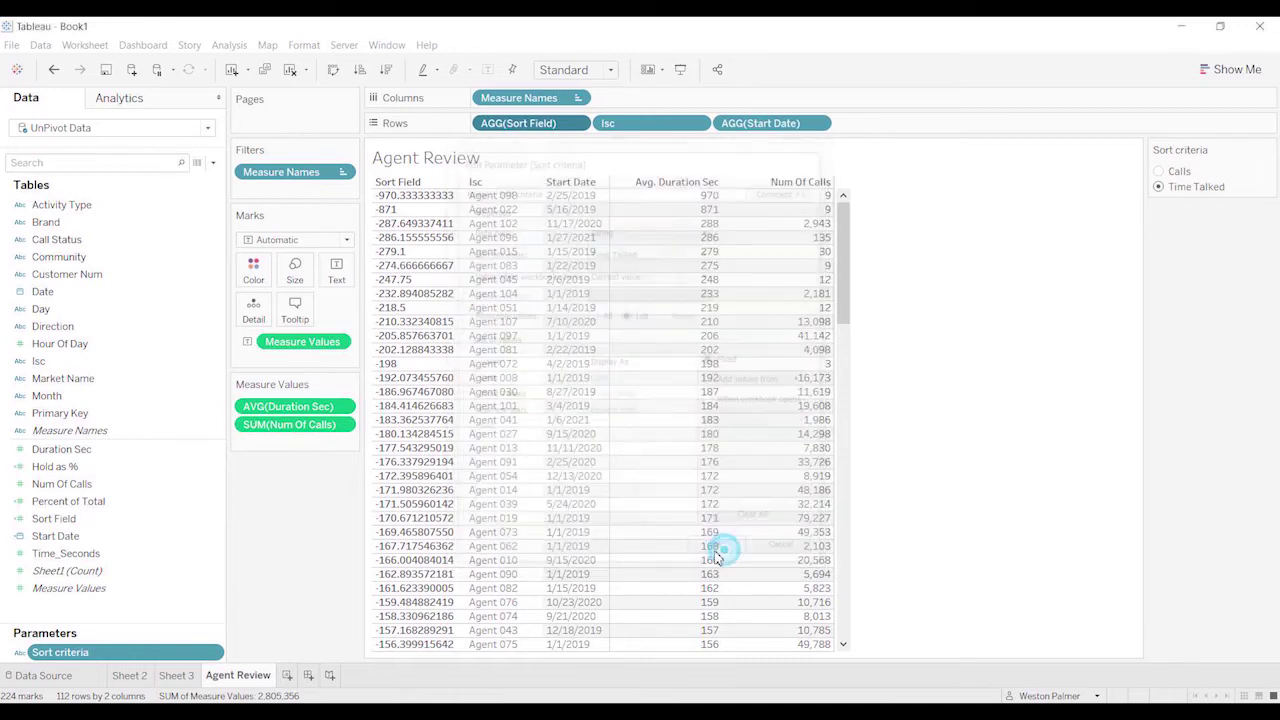
Step: Add an ELSEIF "Earliest Start" branch returning [Start Date] to Sort Field, which raises an error
left_click(219, 518)
left_click(297, 279)
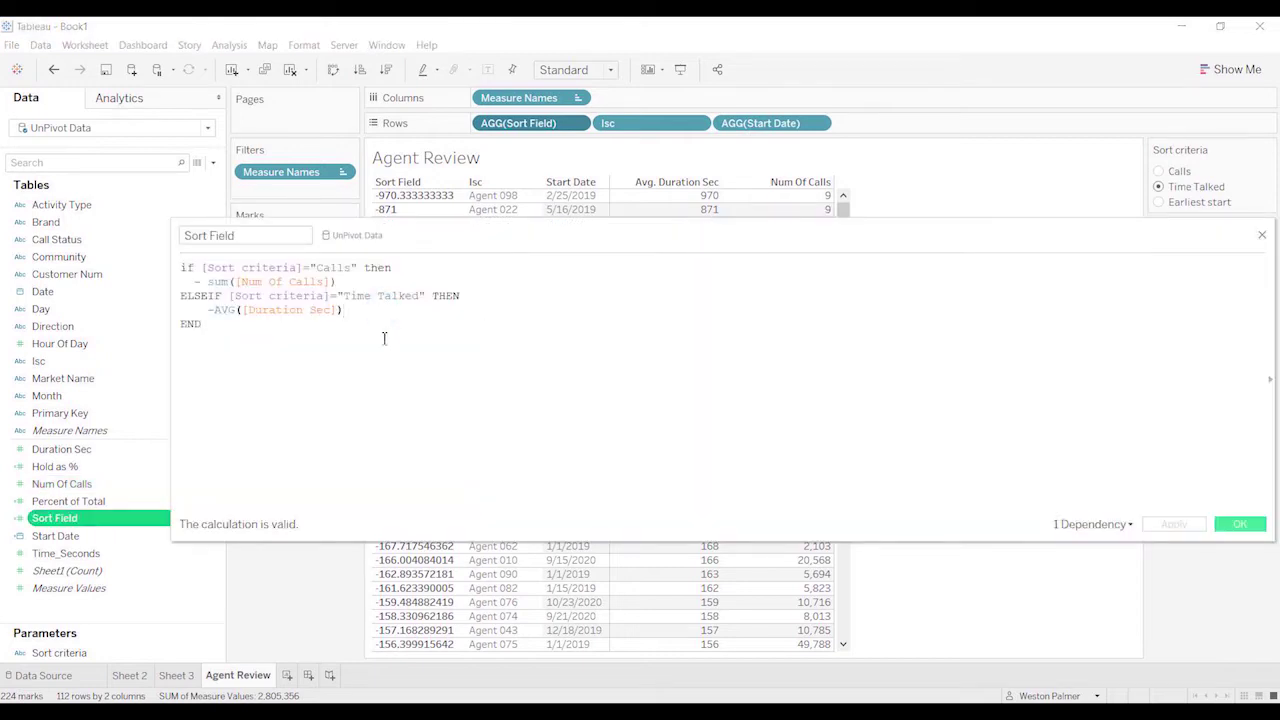
key("Return")
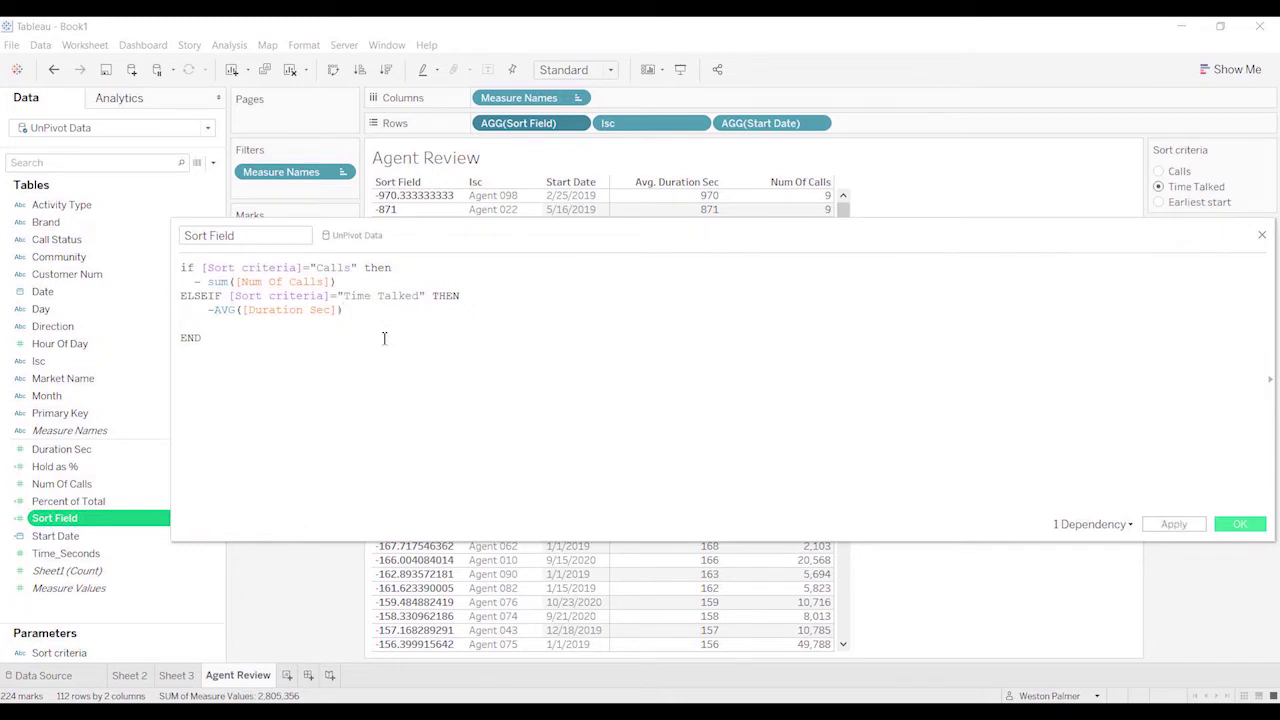
type("el")
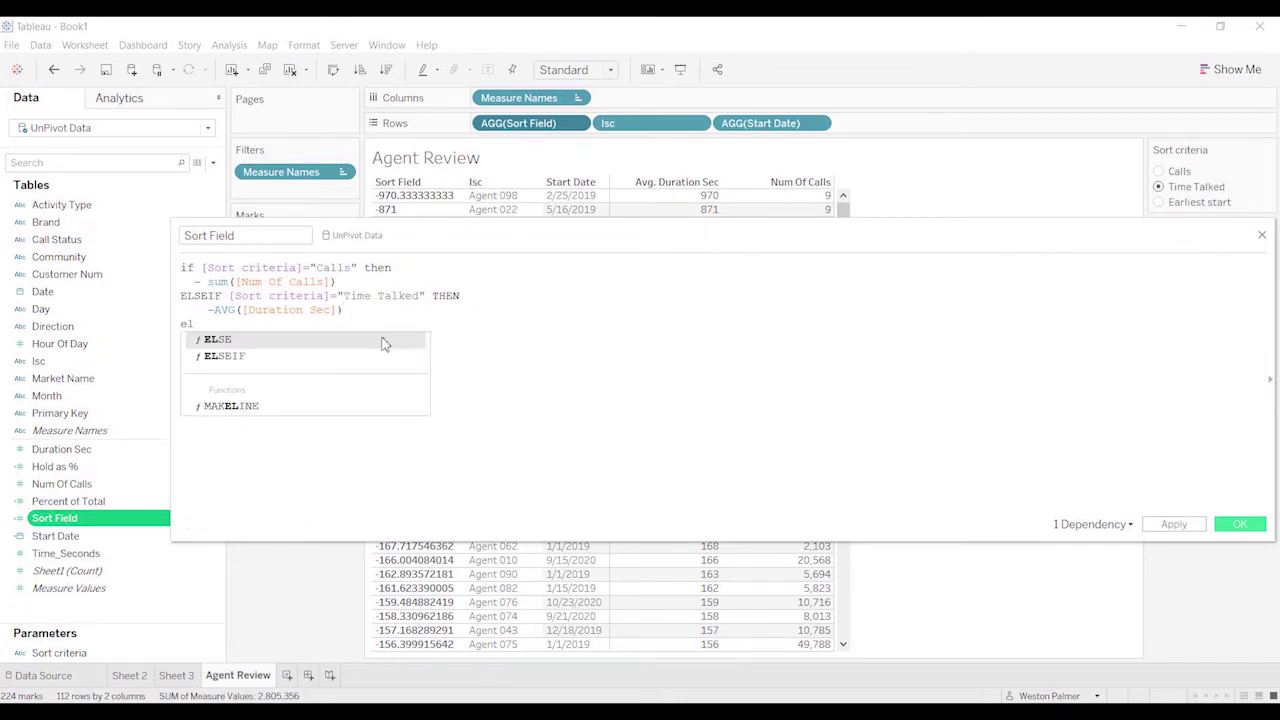
key("Down")
key("Return")
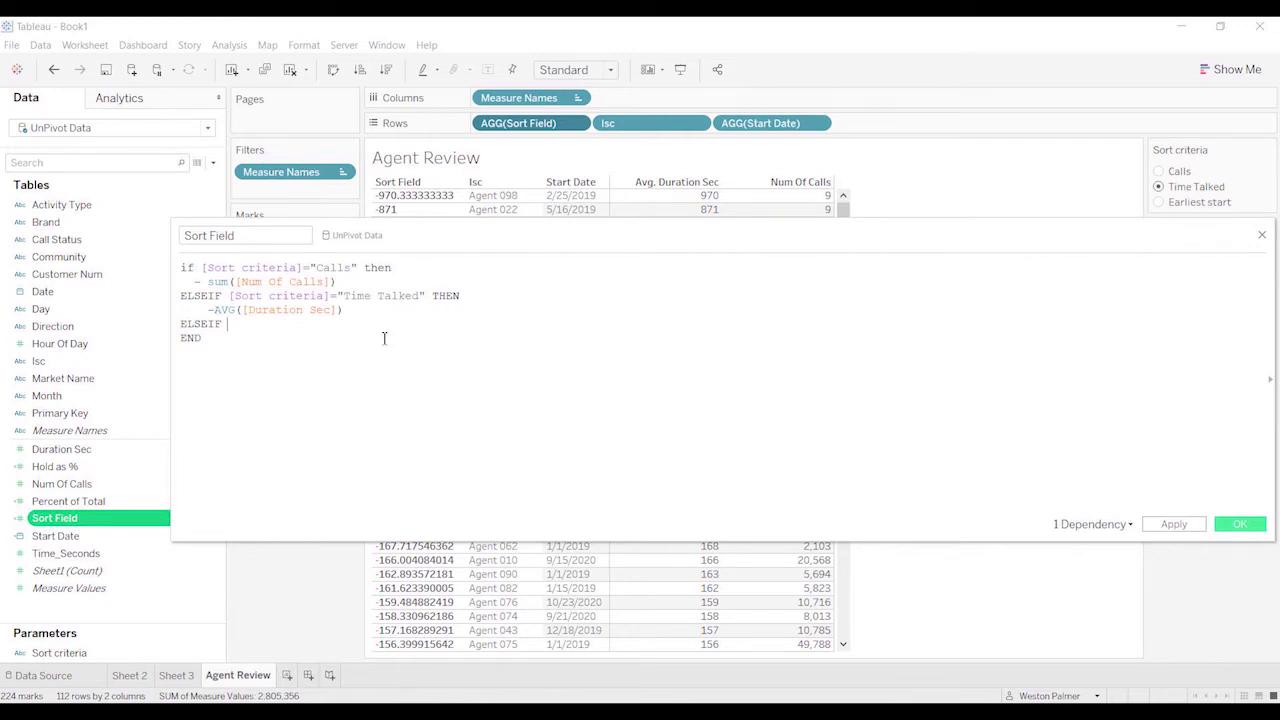
type("sort")
type("=\"Earliest Start\"")
scroll(414, 343, "up", 2)
type("then")
key("Return")
key("Return")
key("Tab")
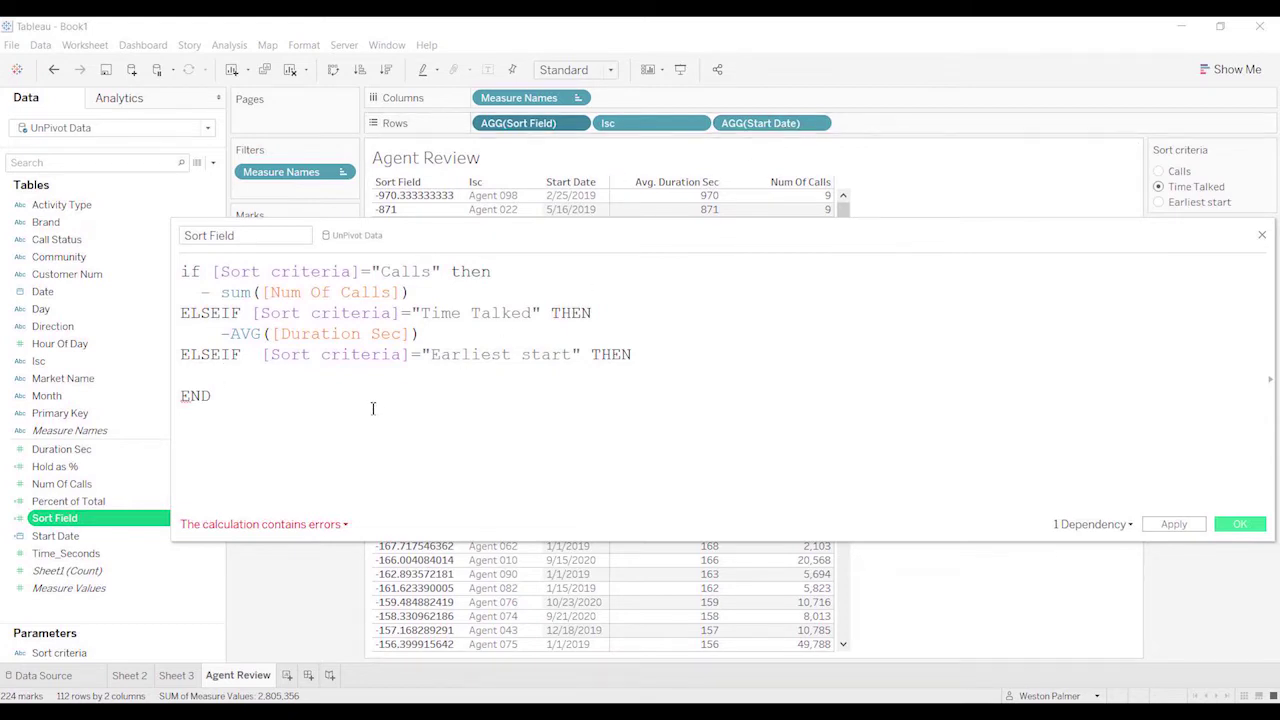
type("star")
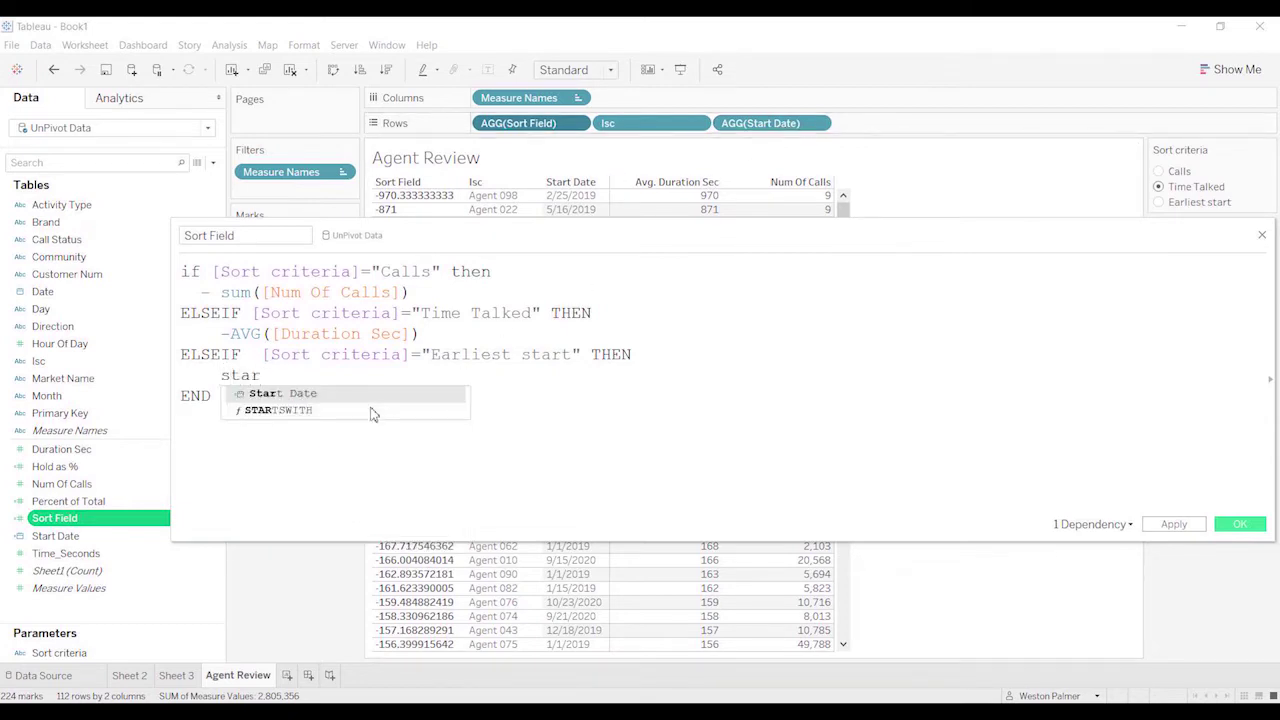
key("Return")
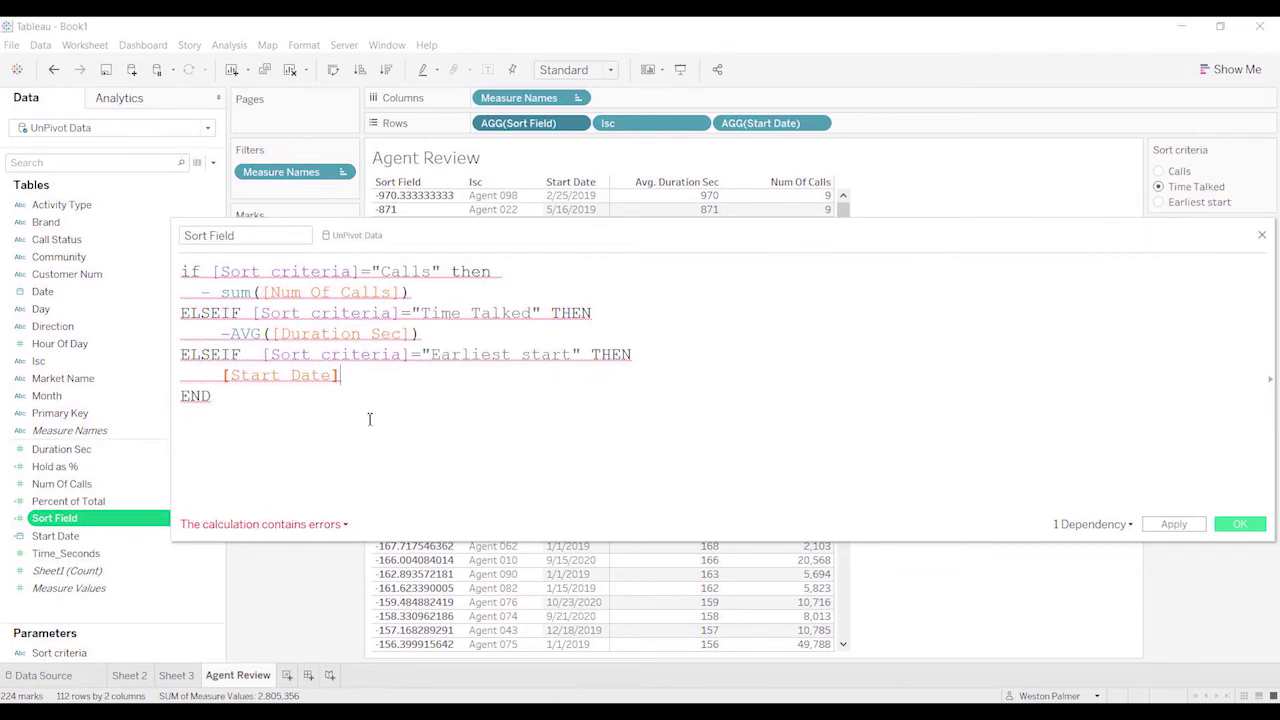
left_click(310, 527)
Step: Replace the date branch with ELSE NULL and save the valid Sort Field calculation
left_click_drag(346, 377, 265, 354)
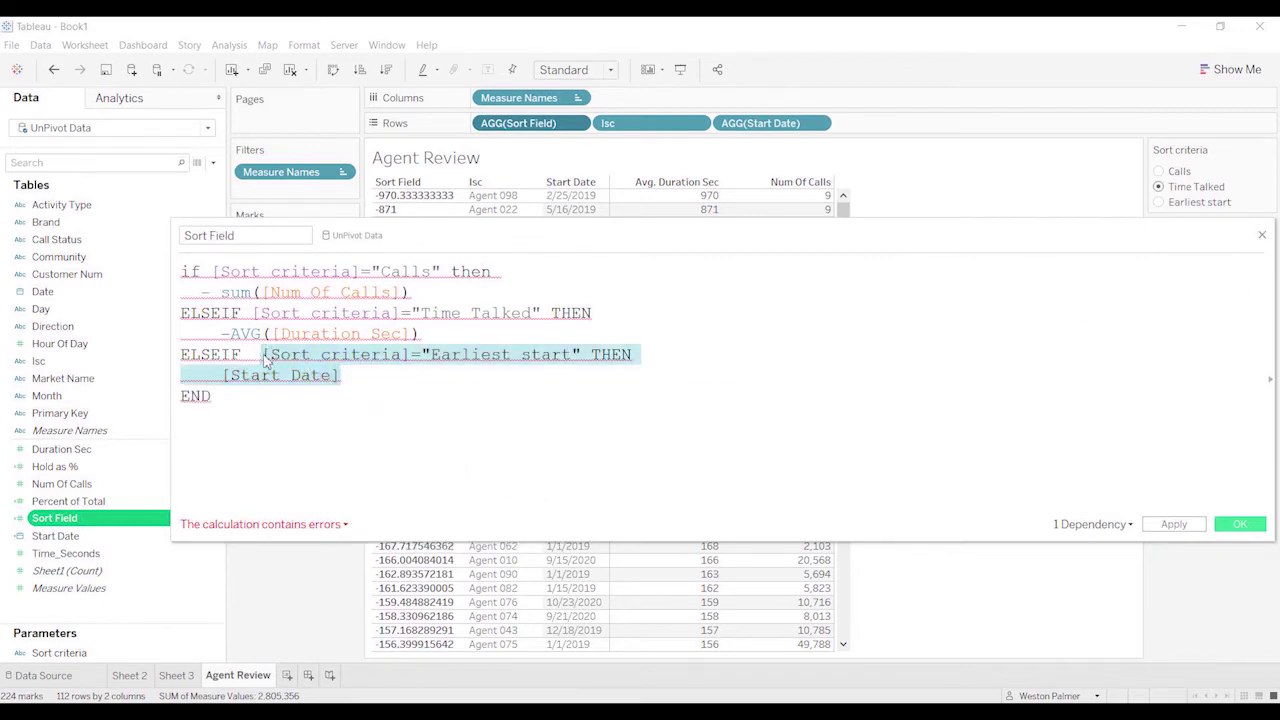
key("BackSpace")
key("BackSpace")
key("BackSpace")
key("BackSpace")
key("BackSpace")
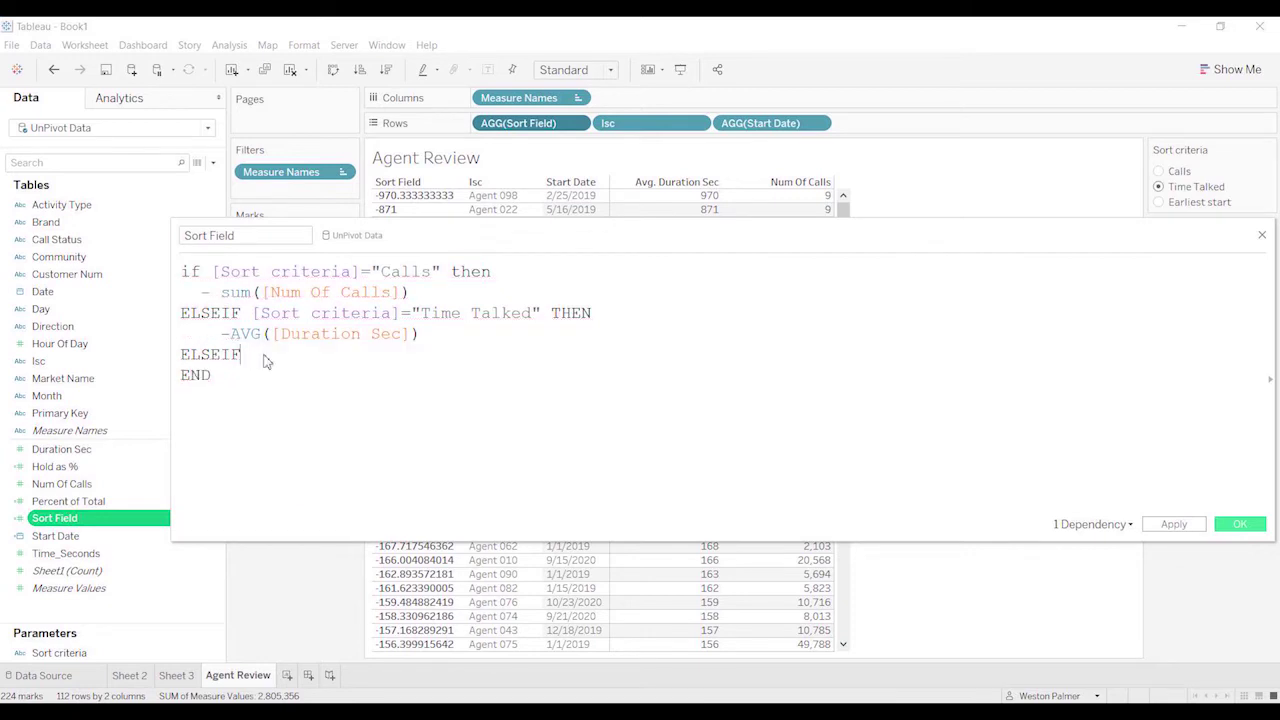
key("Escape")
key("Return")
type("NULL")
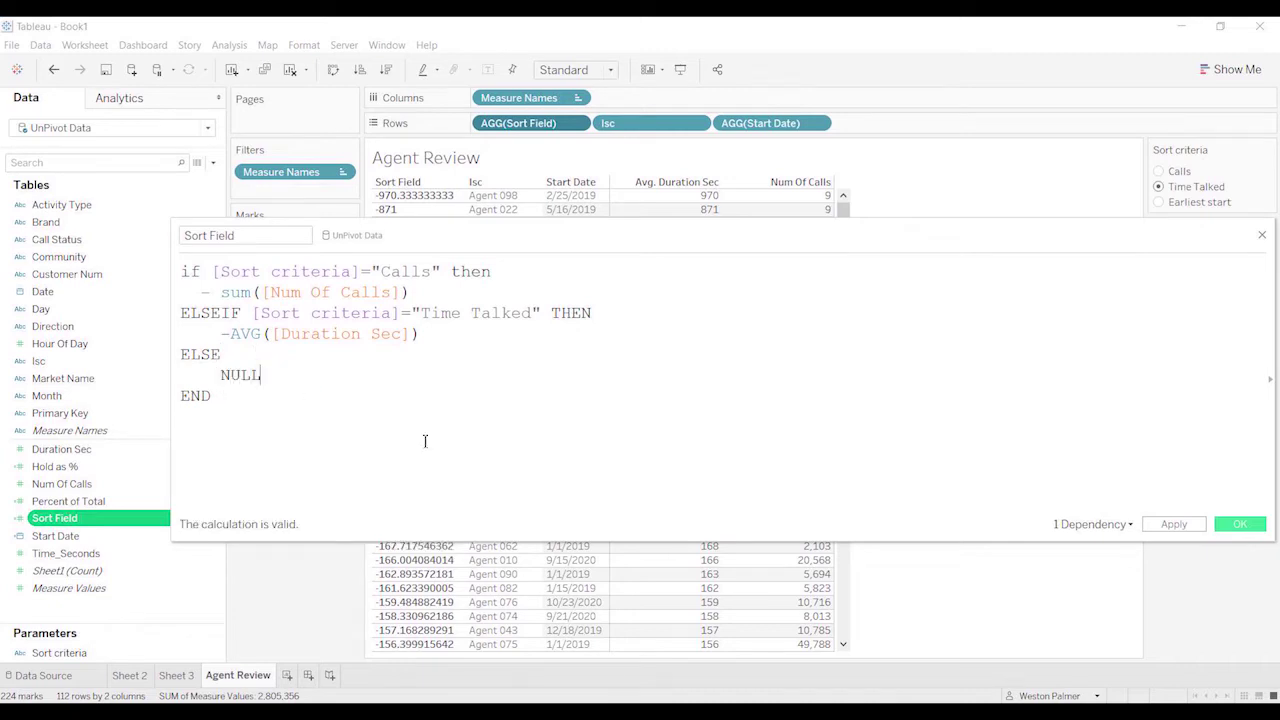
left_click(1236, 526)
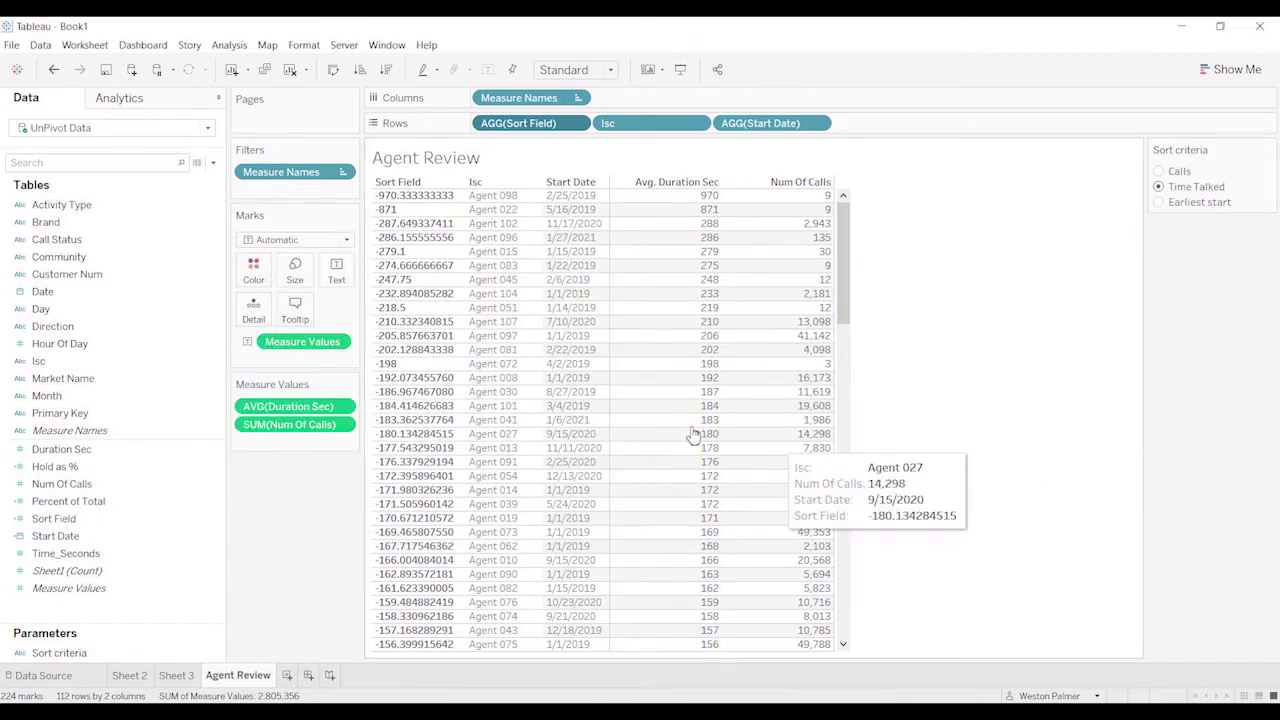
Step: Duplicate Sort Field and rename the copy to 'Sort Field (Date)'
right_click(50, 524)
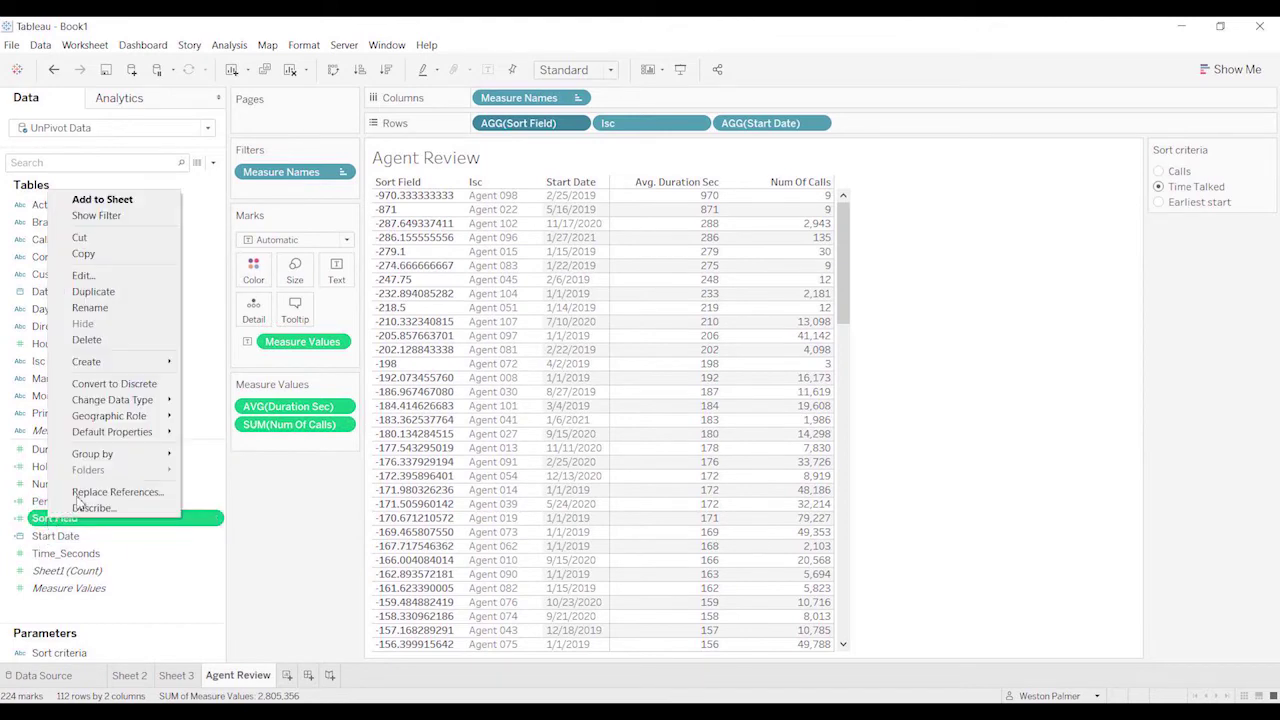
left_click(135, 291)
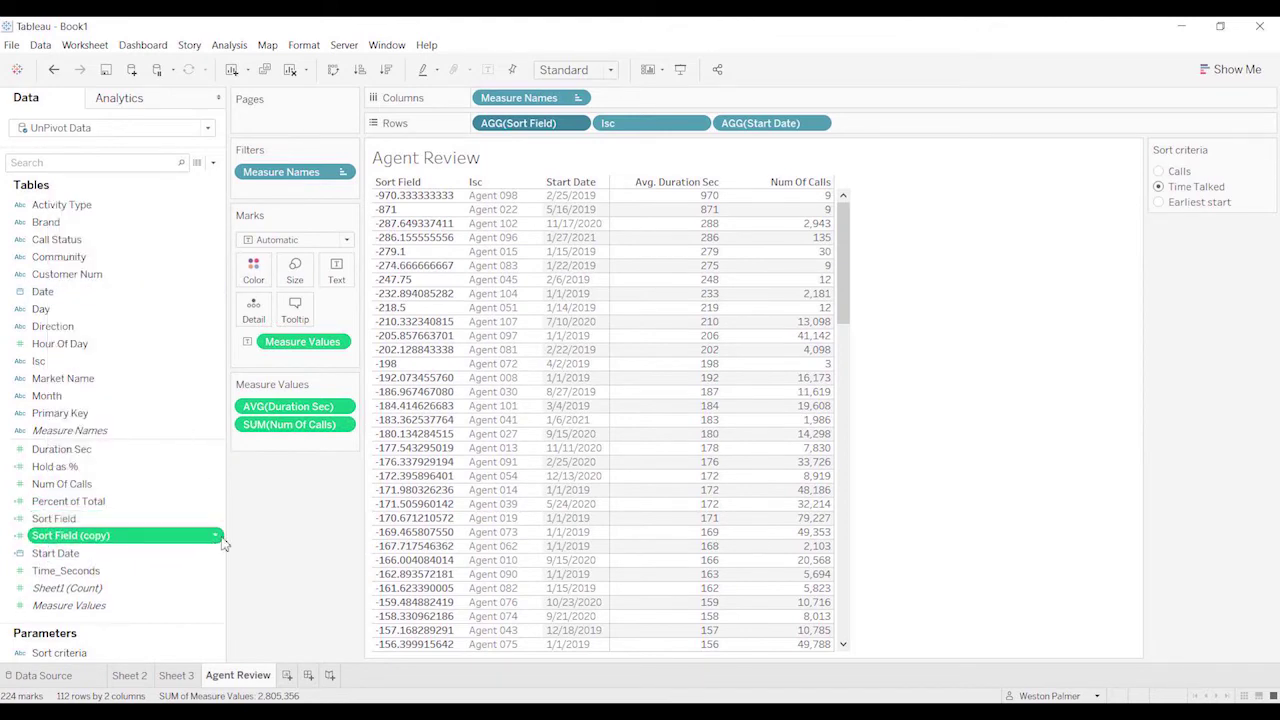
left_click(215, 537)
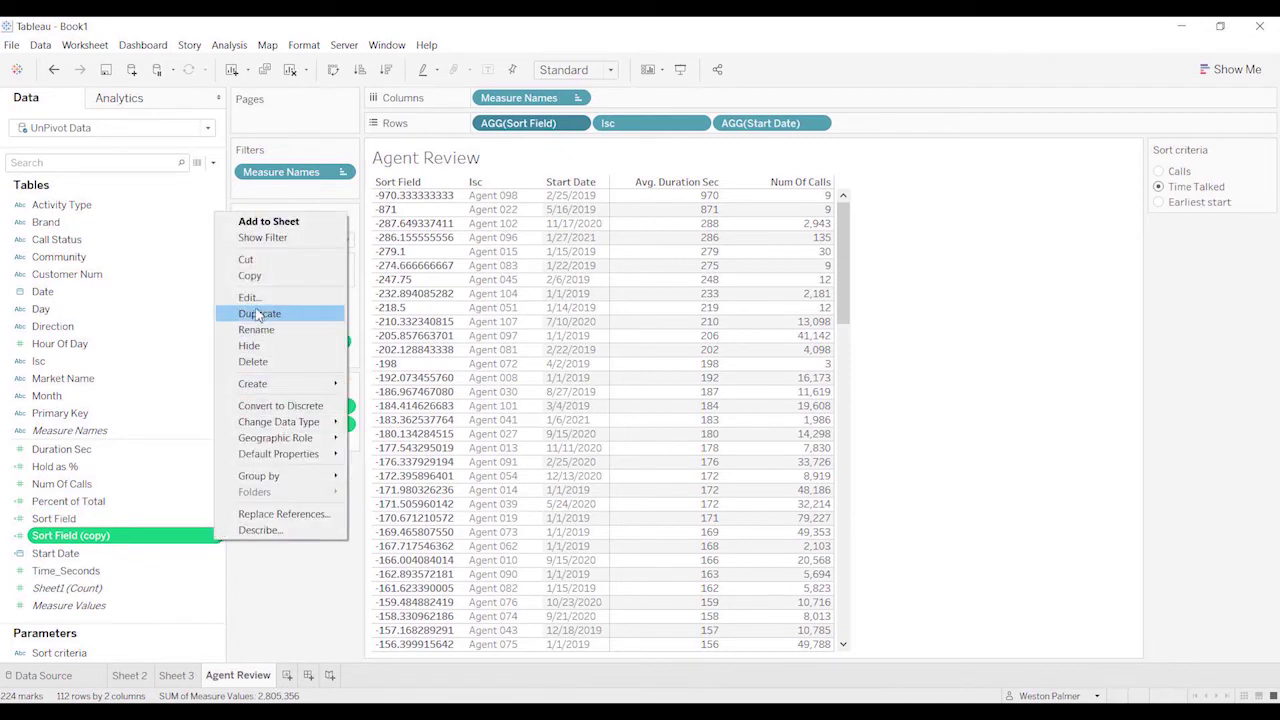
left_click(250, 297)
scroll(410, 362, "up", 3)
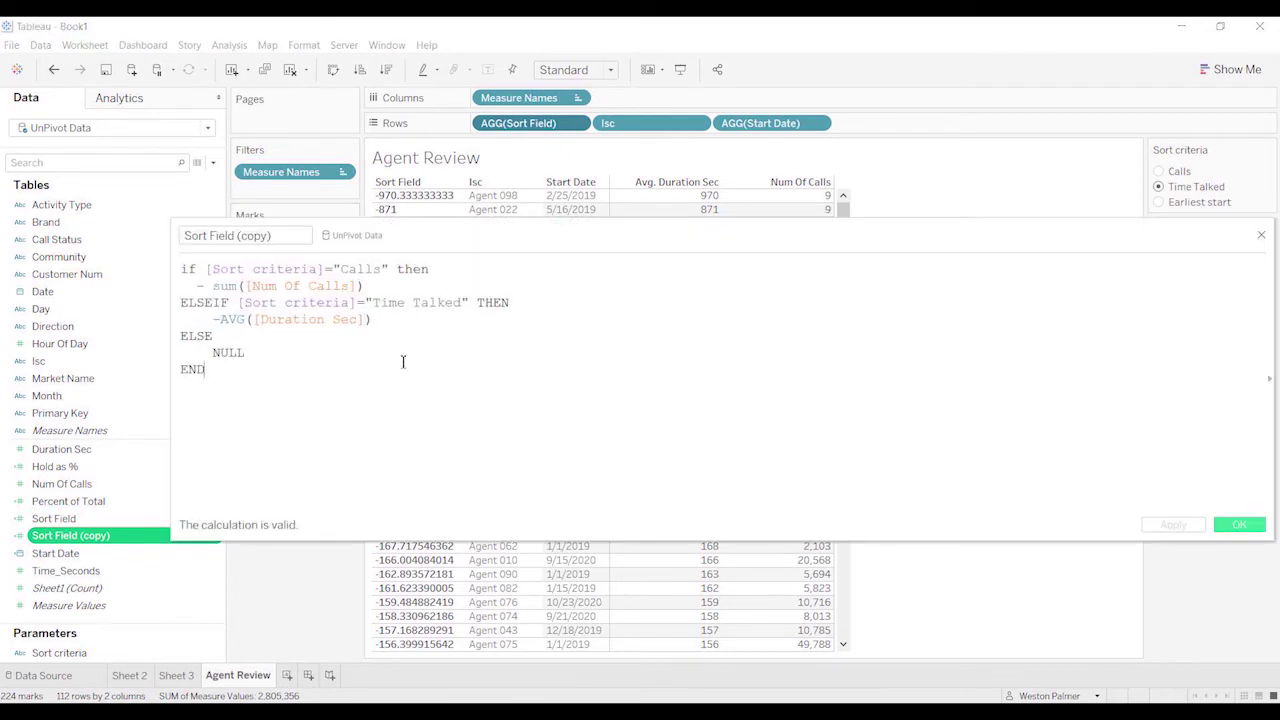
left_click(240, 235)
type("Date")
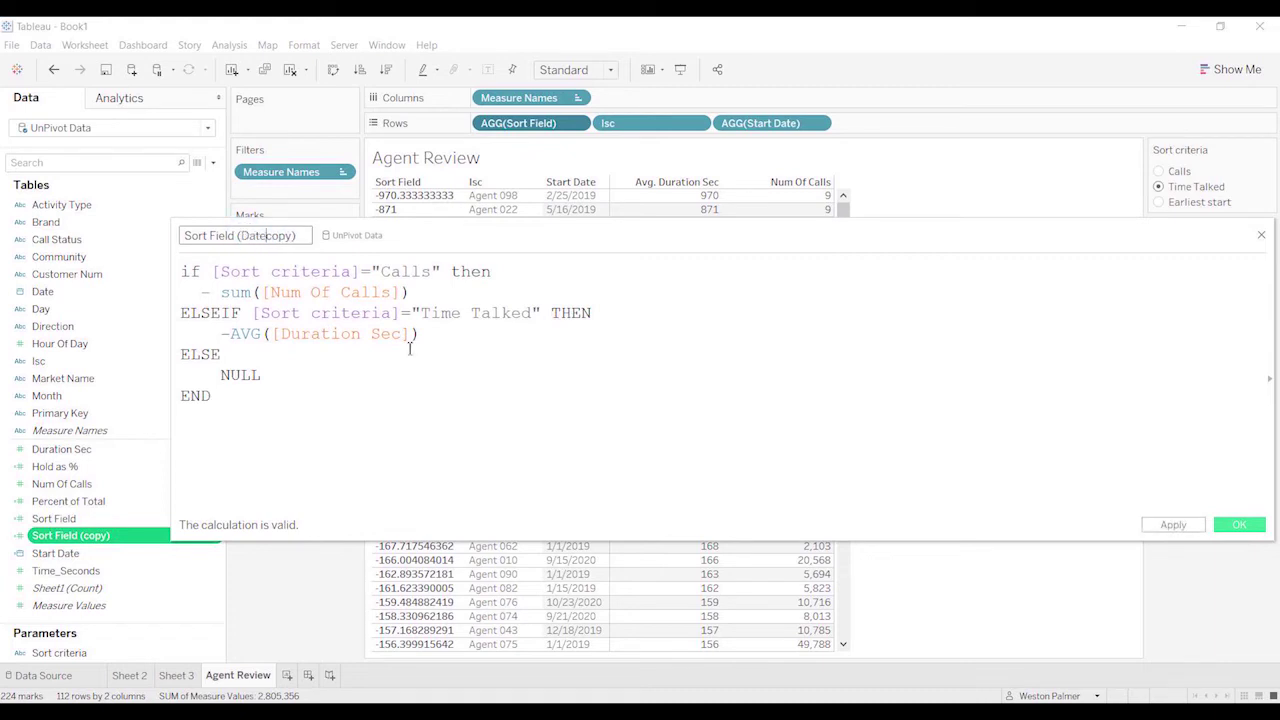
key("Delete")
key("Delete")
key("Delete")
Step: Change the formula to IF [Sort criteria]="Earliest start" THEN [Start Date], removing the Time Talked branch
left_click_drag(384, 271, 431, 271)
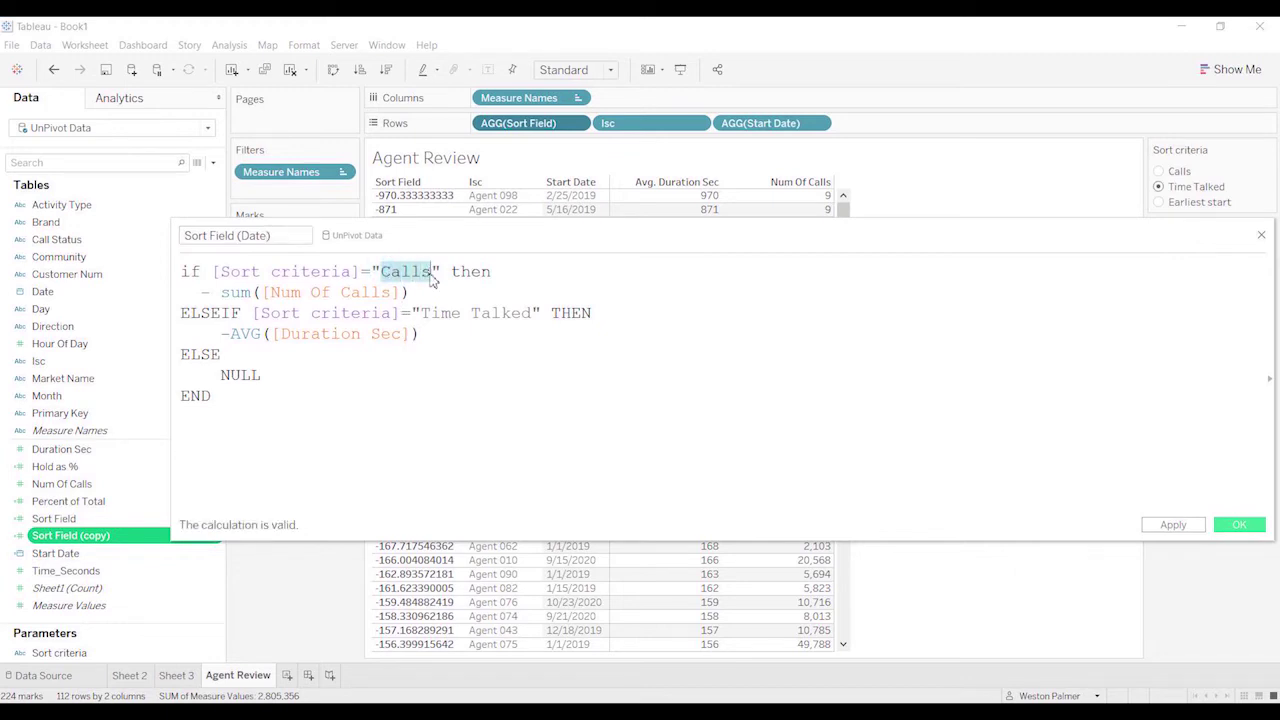
type("Eas")
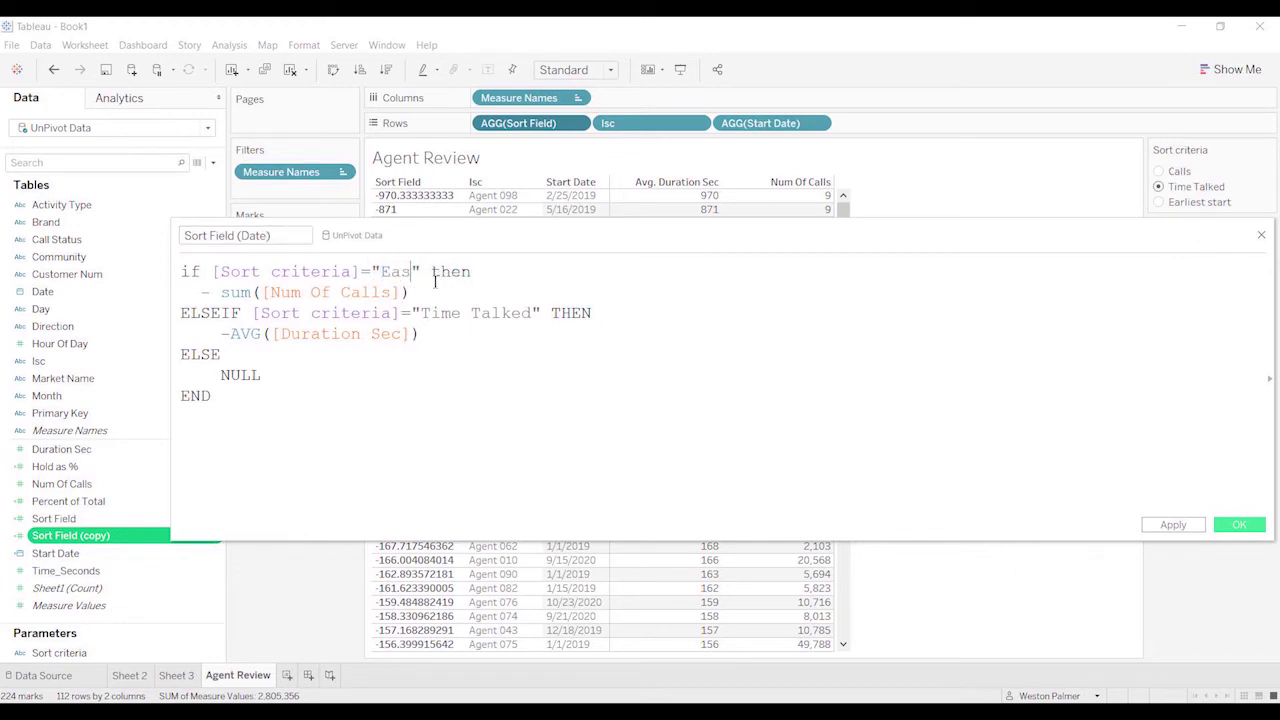
key("BackSpace")
type("rliest St")
key("BackSpace")
key("BackSpace")
type("start")
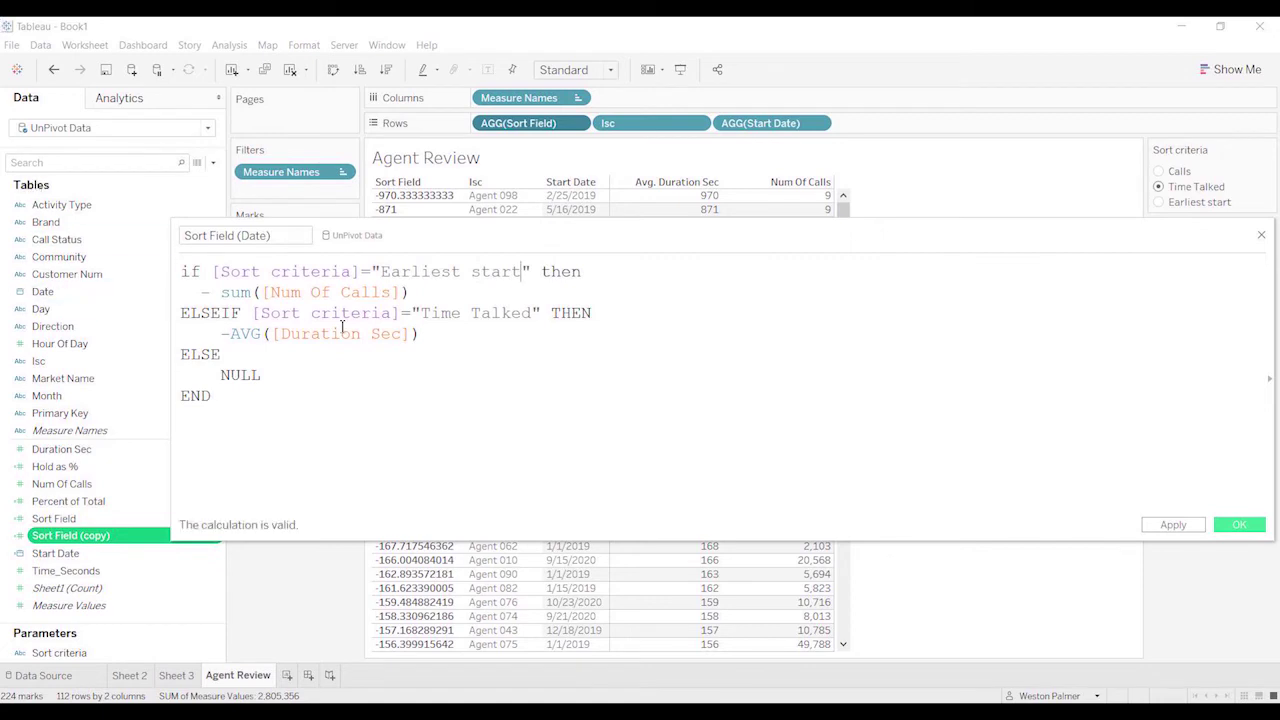
left_click_drag(427, 292, 201, 294)
type("star")
left_click(276, 312)
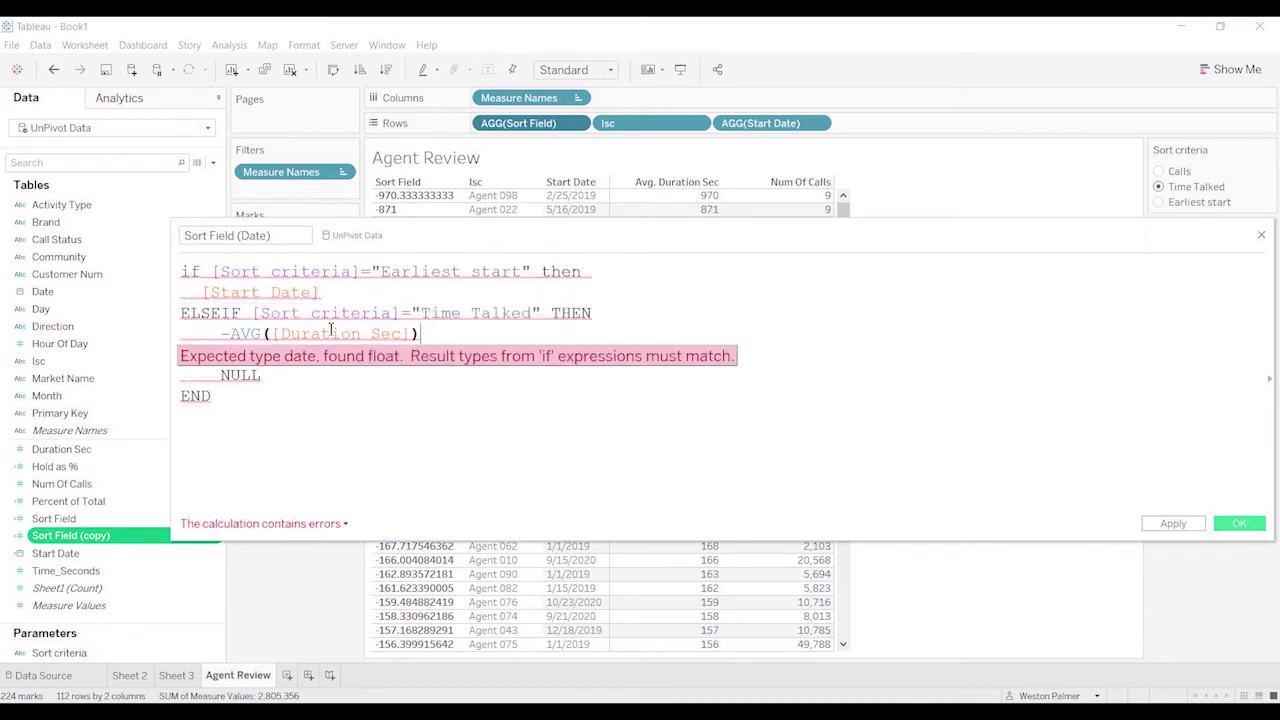
left_click_drag(440, 335, 168, 317)
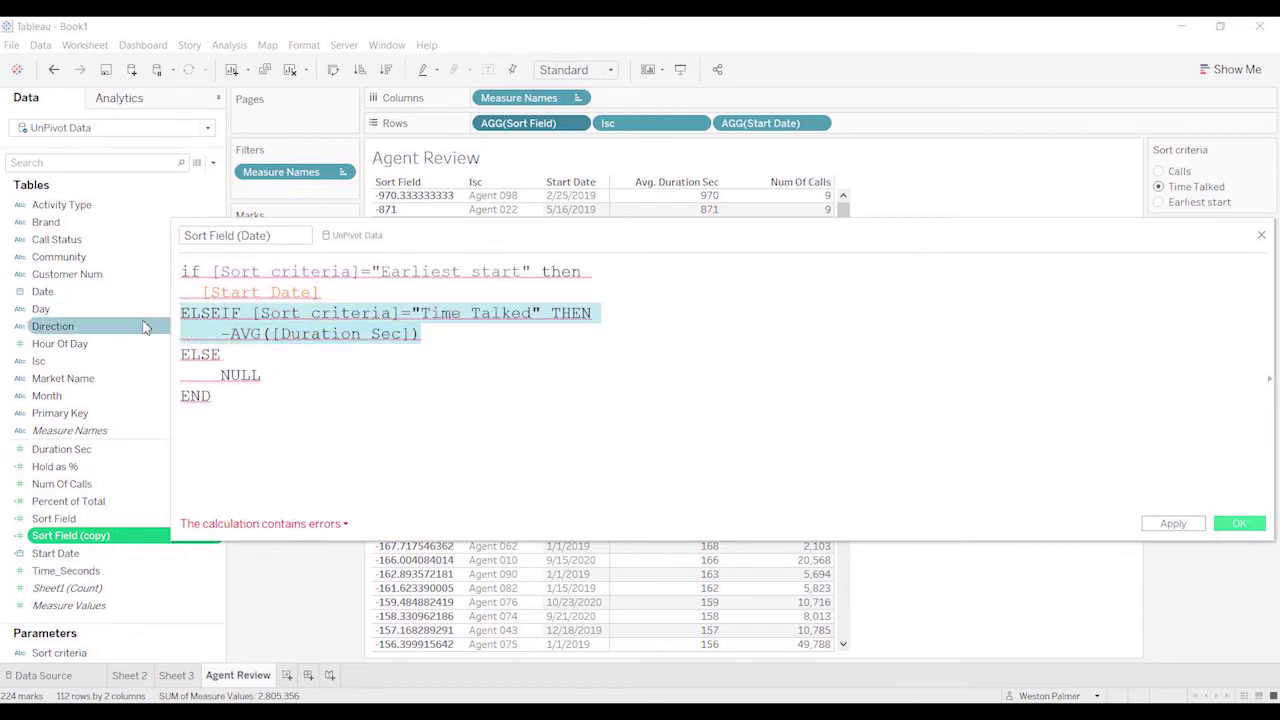
key("BackSpace")
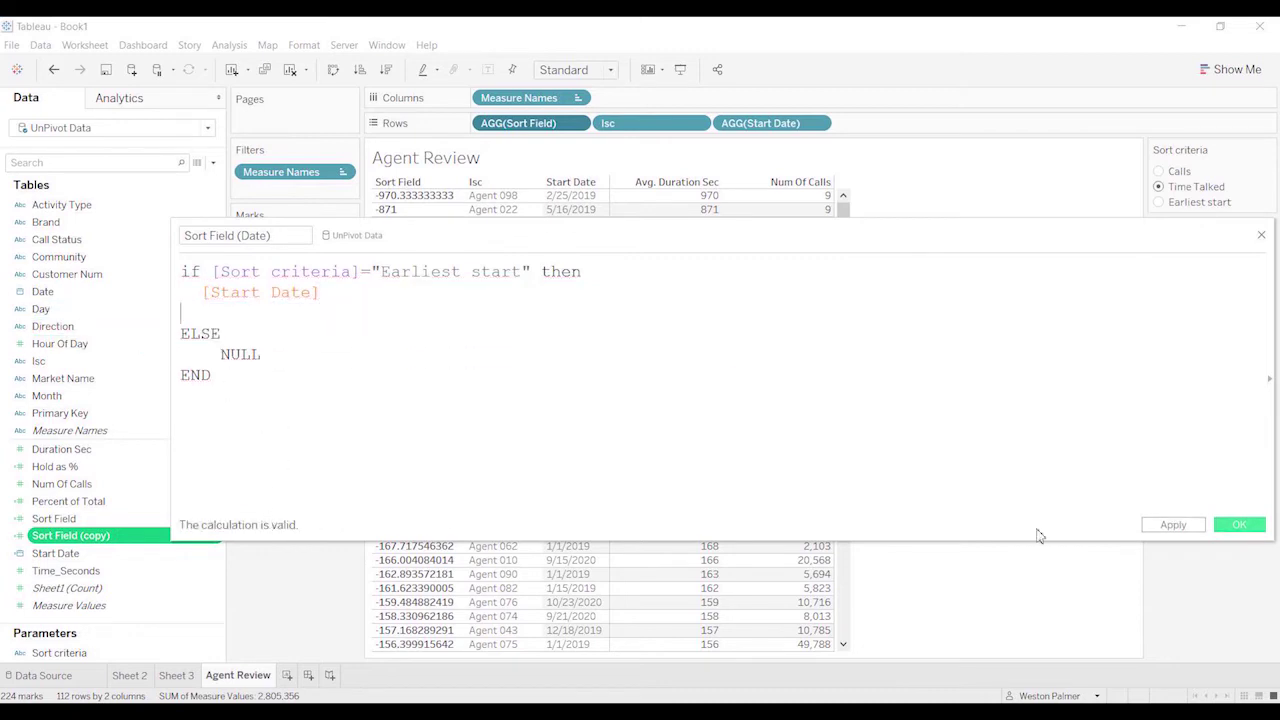
Step: Save Sort Field (Date), add it to Rows as discrete, and place it after Sort Field
left_click(1237, 527)
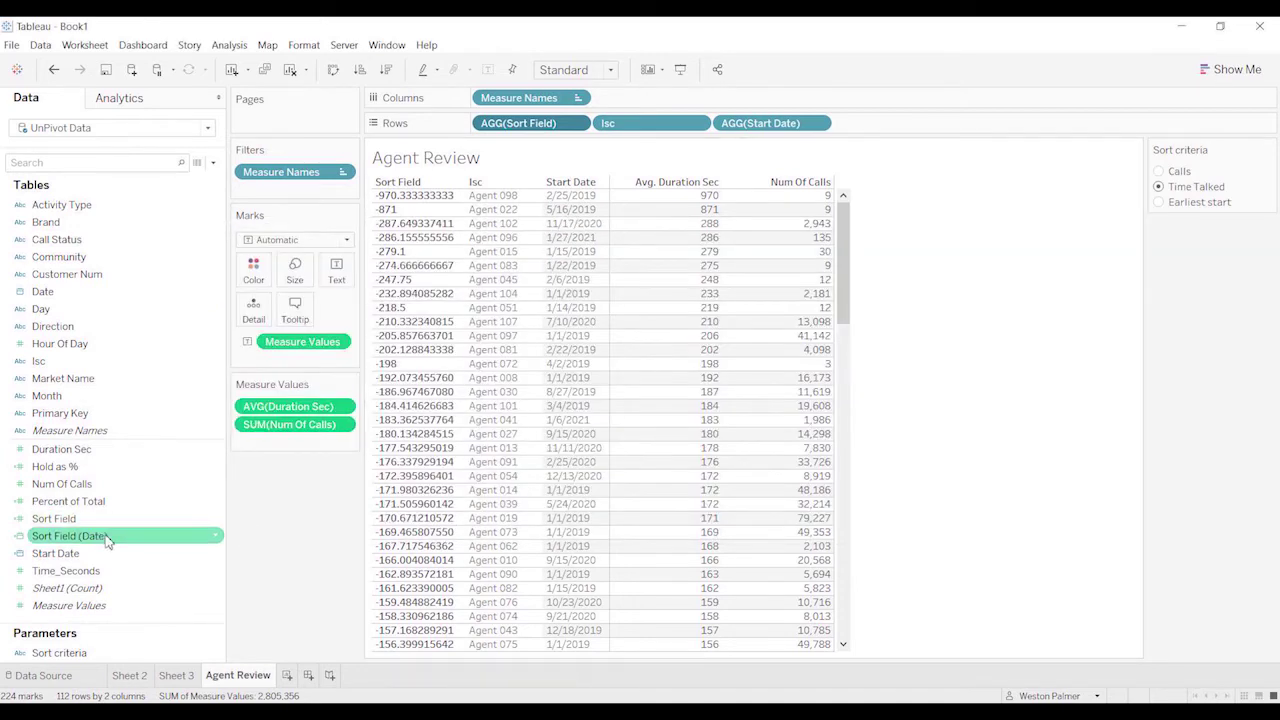
left_click_drag(108, 540, 862, 133)
left_click(938, 123)
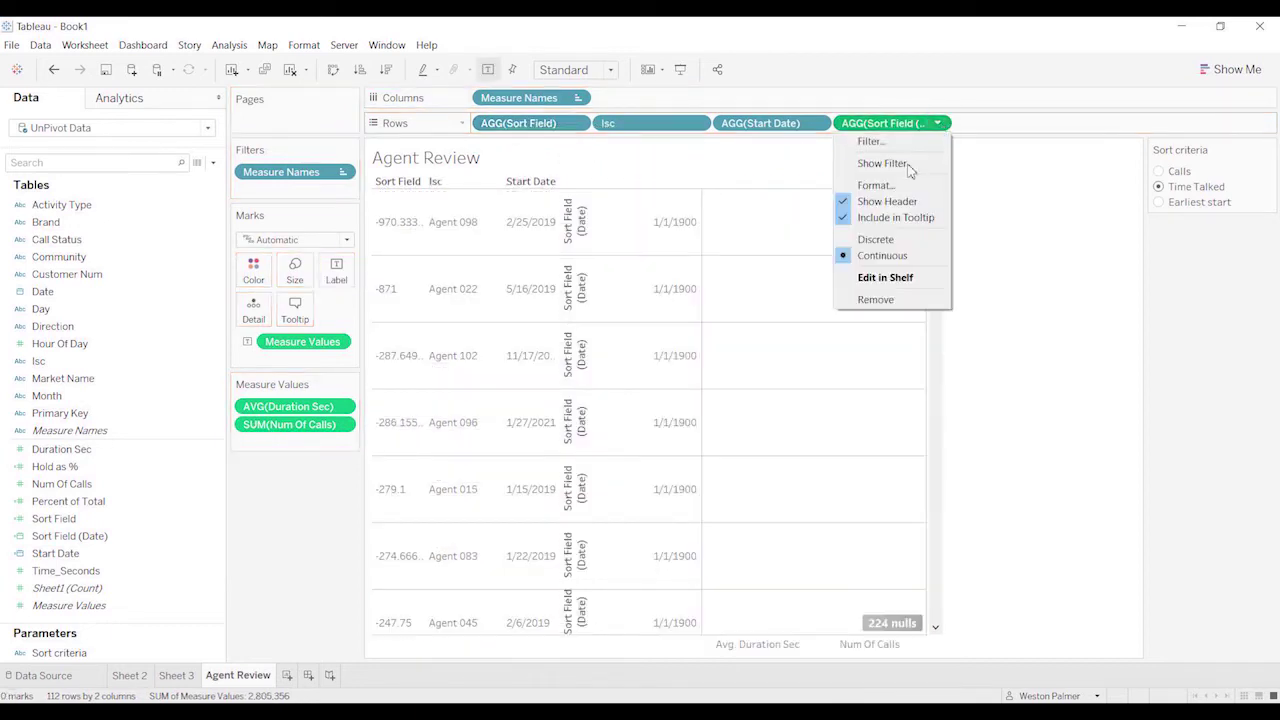
left_click(876, 240)
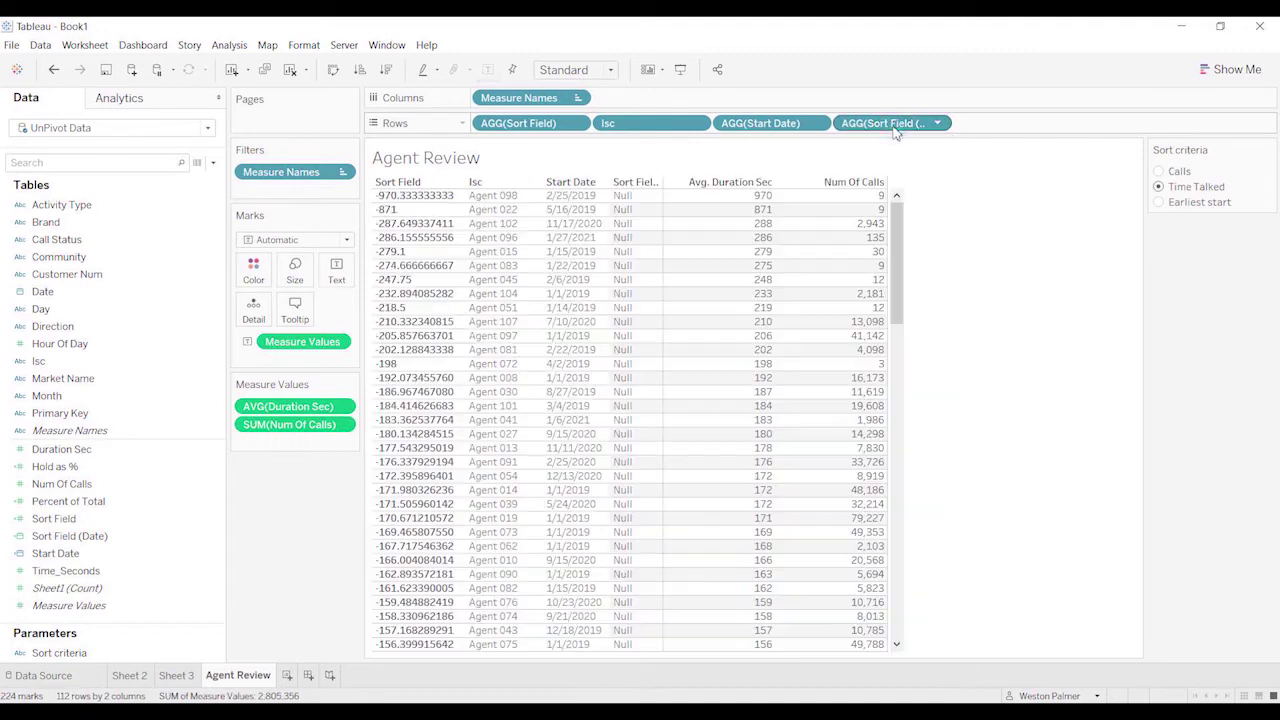
left_click_drag(890, 123, 594, 130)
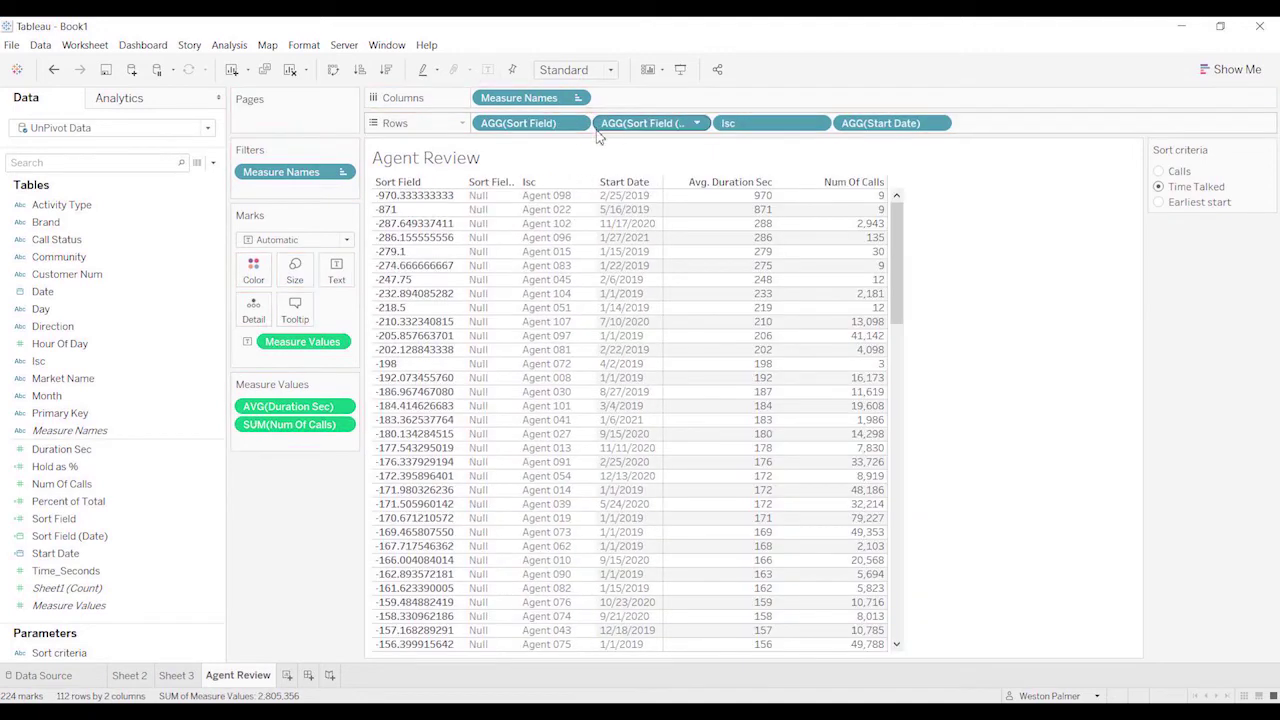
Step: Choose Earliest start in the Sort criteria control
left_click(1158, 204)
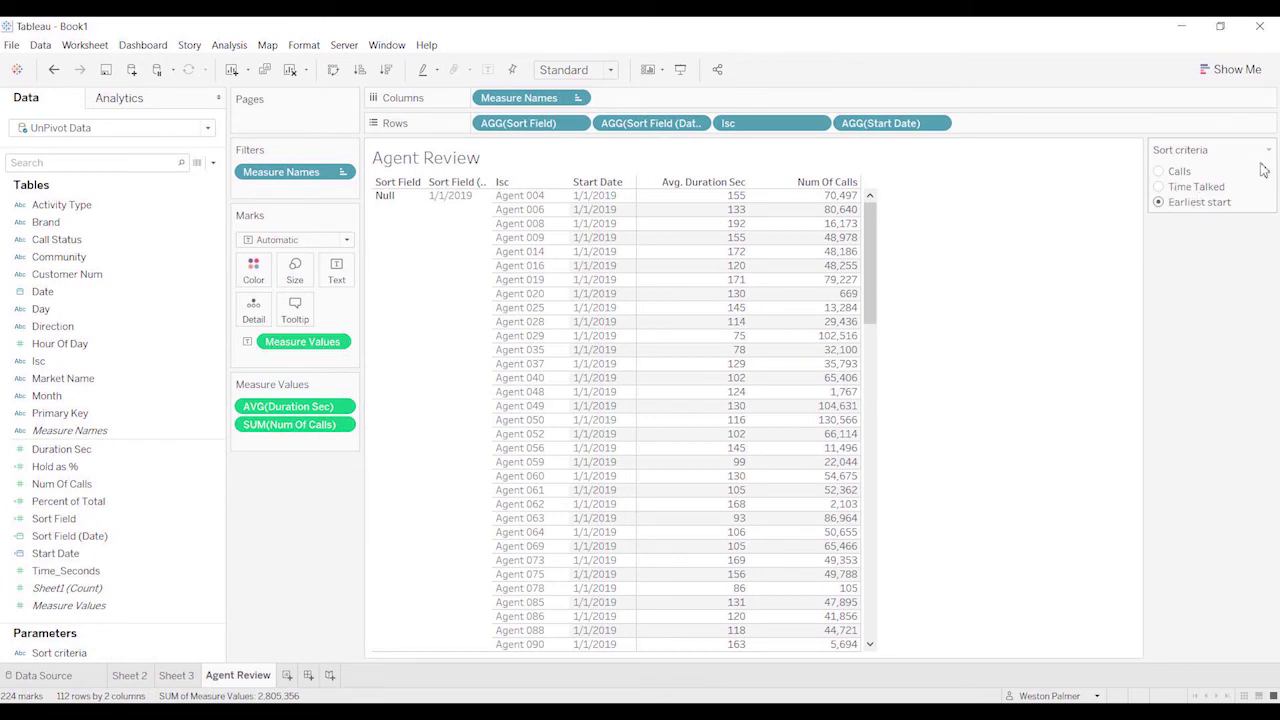
Step: Add 'Alphabetical' as a fourth value to the Sort criteria parameter's list of values
left_click(168, 650)
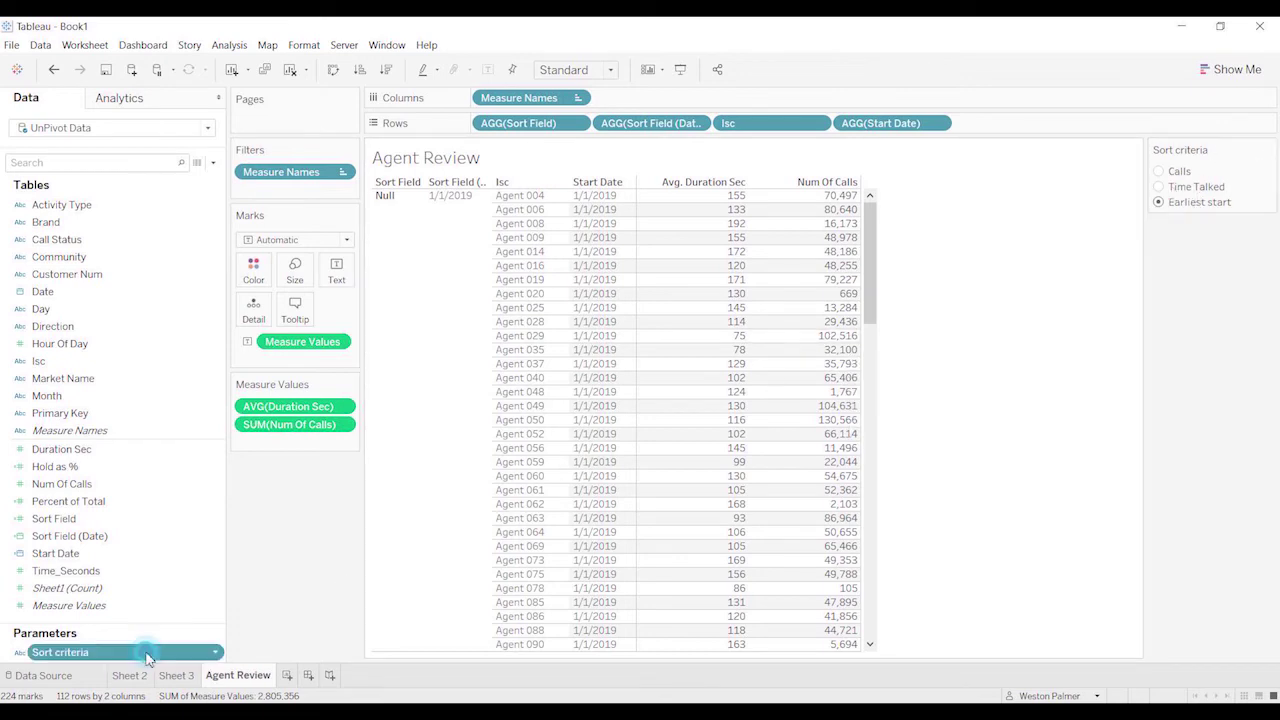
right_click(216, 650)
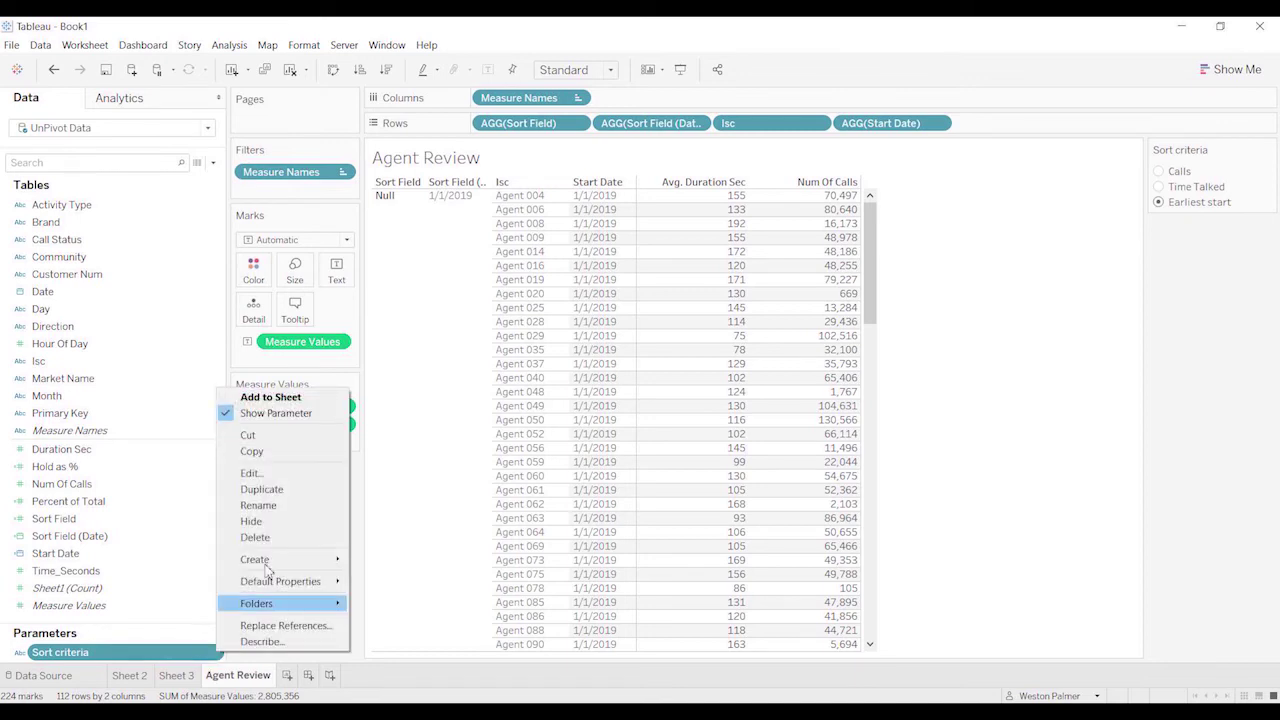
left_click(272, 476)
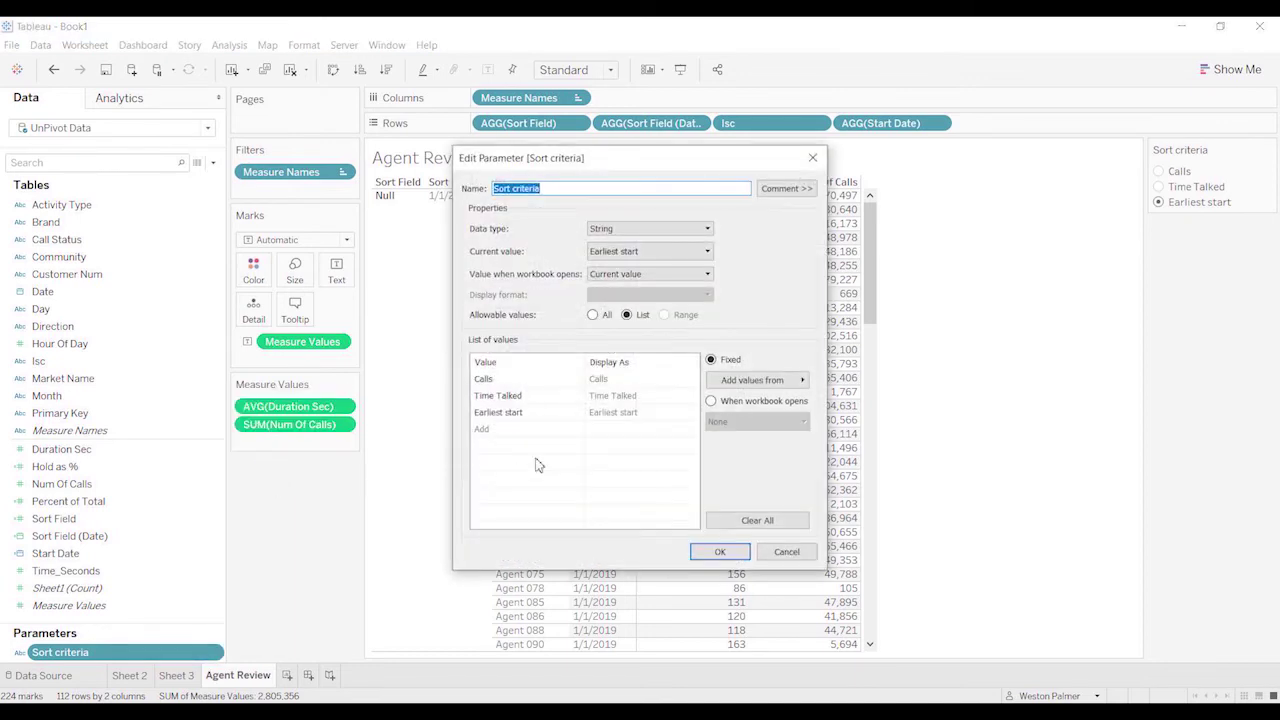
left_click(527, 428)
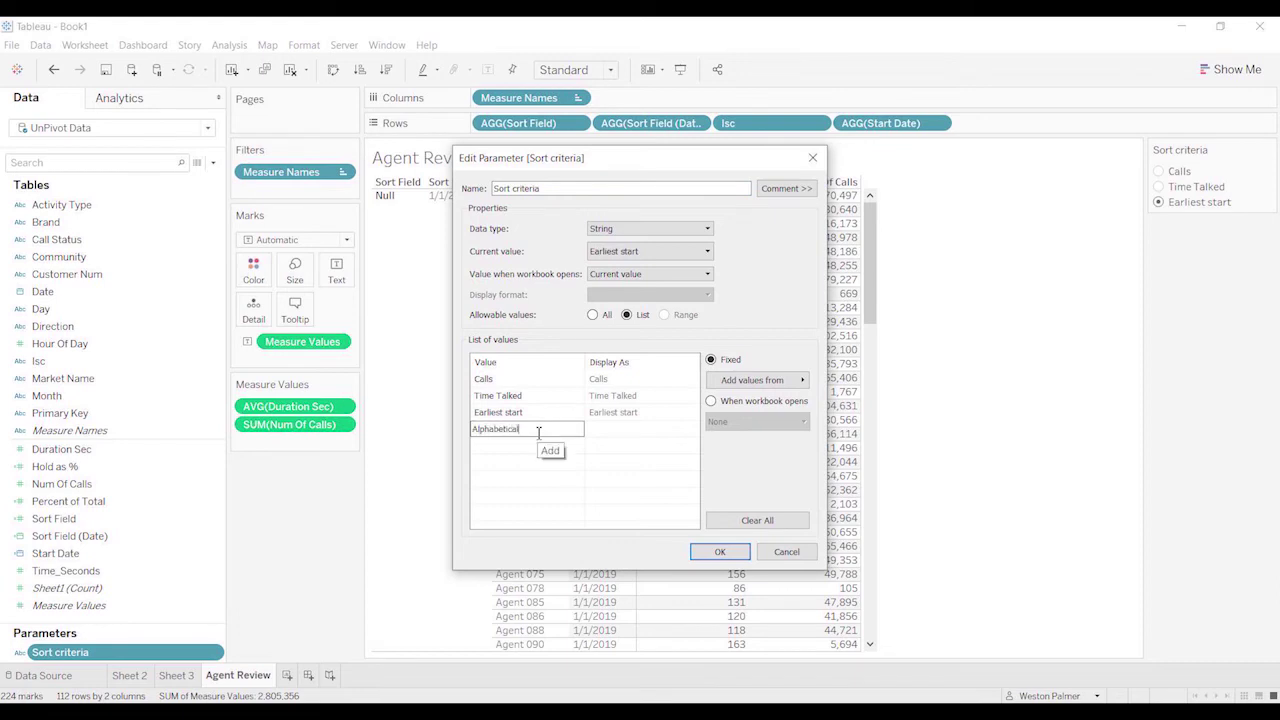
type("Alphabetical")
key("Return")
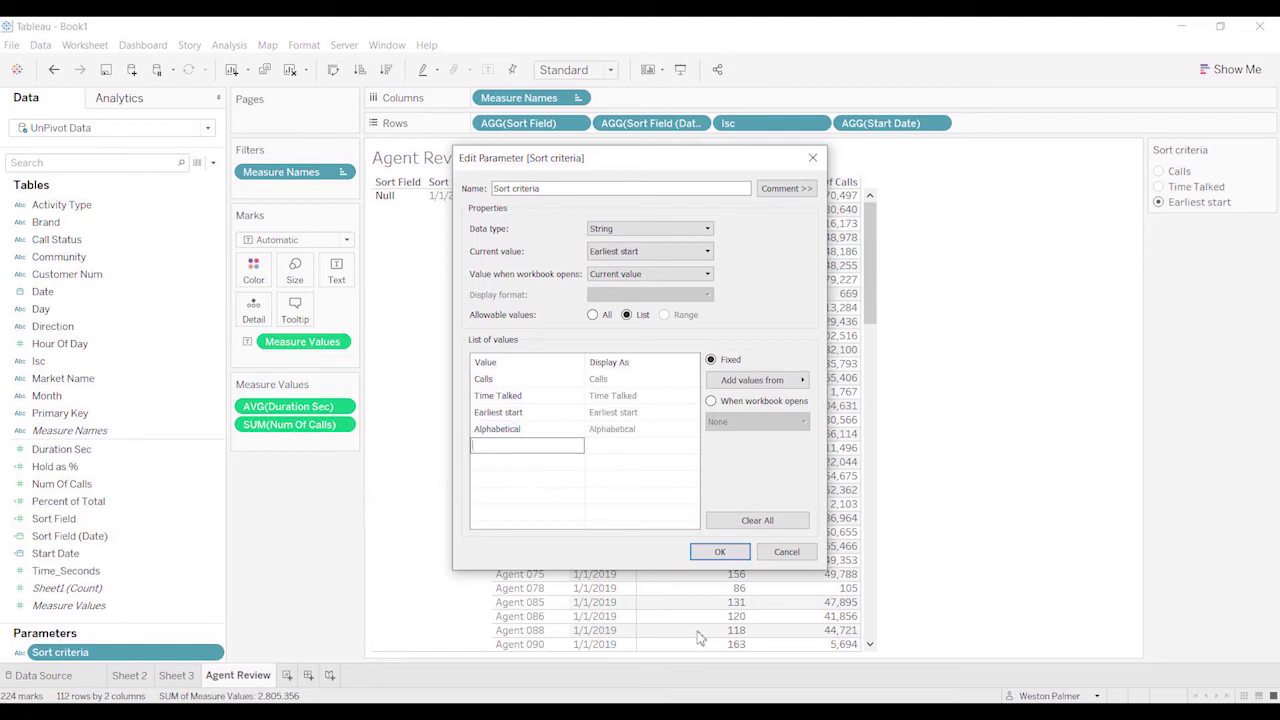
left_click(719, 552)
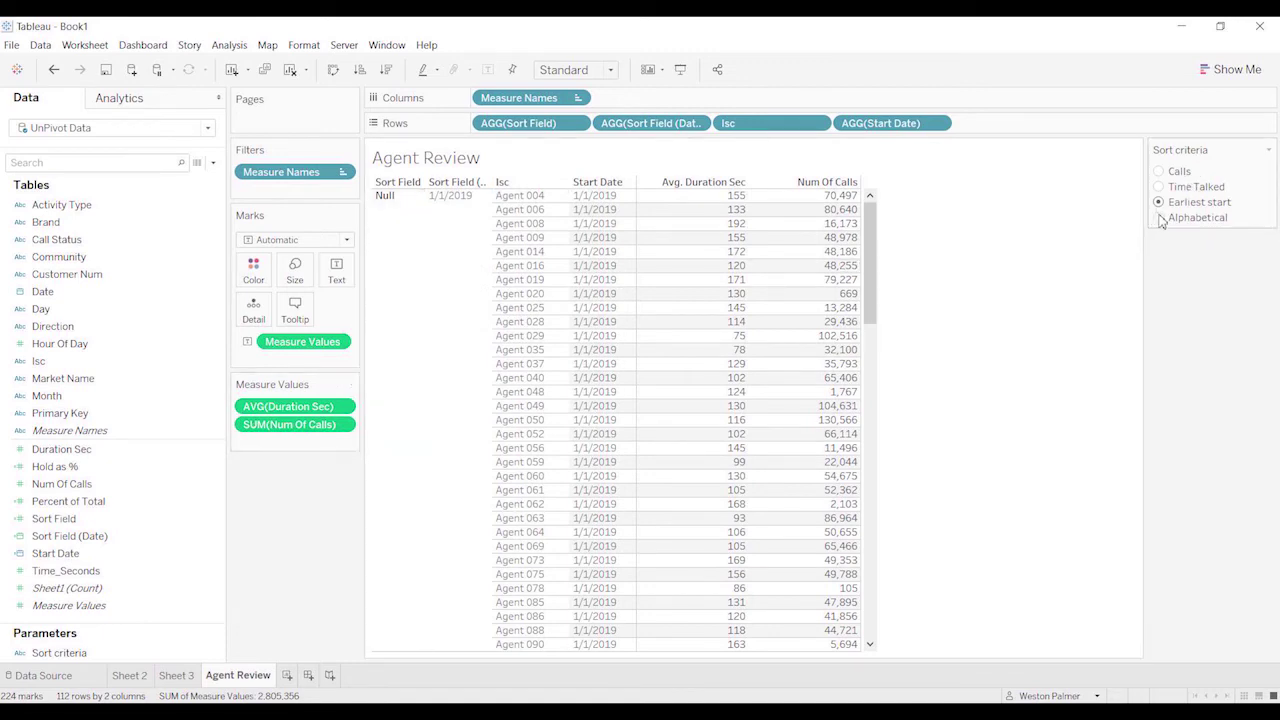
left_click(218, 521)
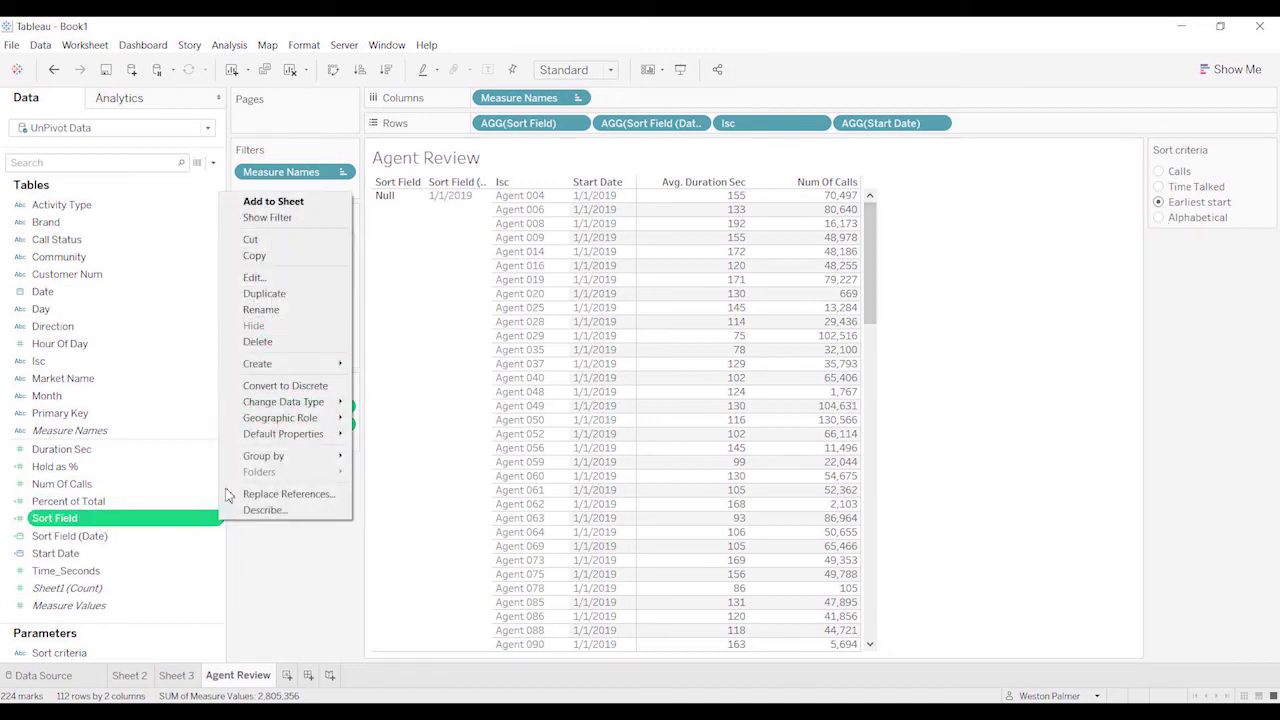
left_click(260, 285)
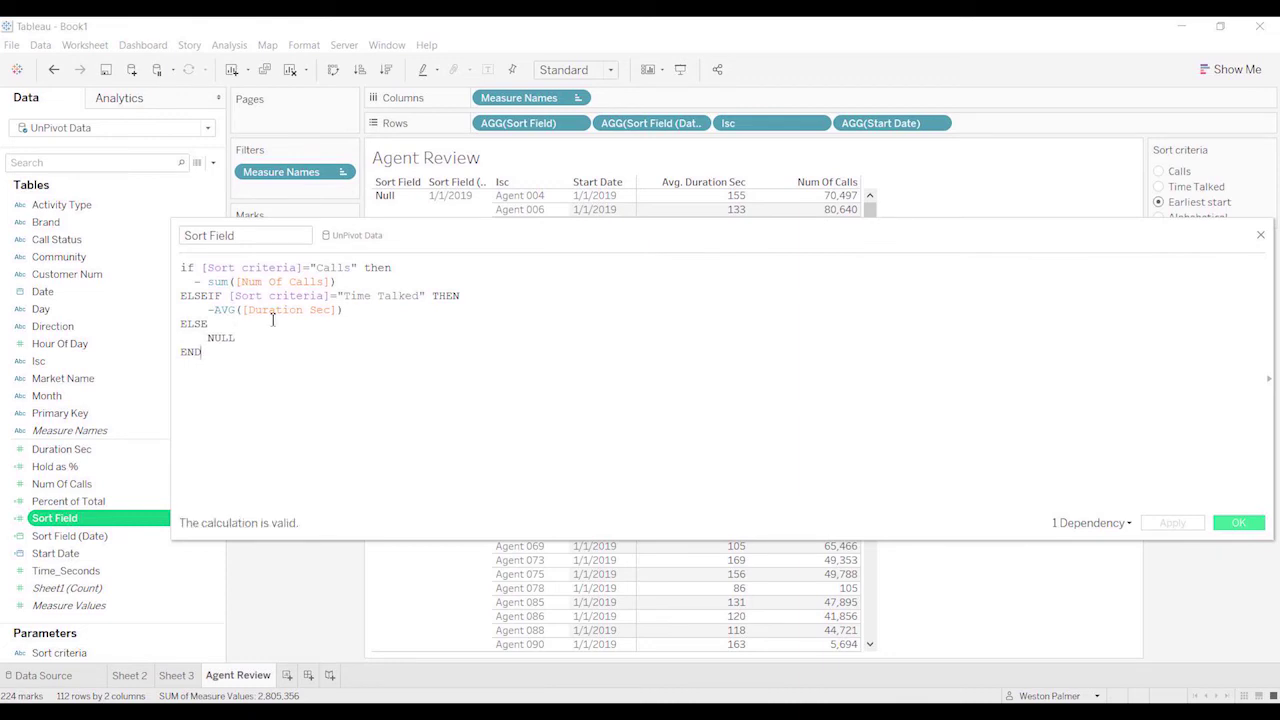
scroll(300, 361, "up", 2)
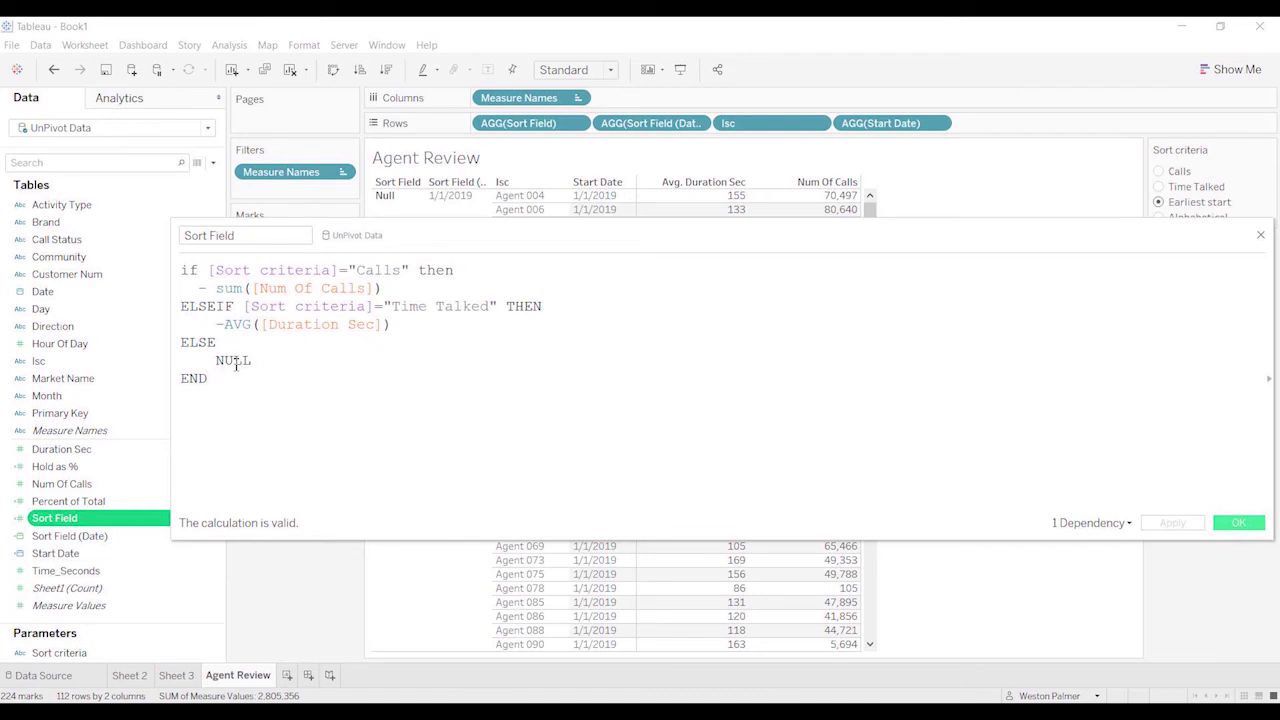
left_click(1240, 524)
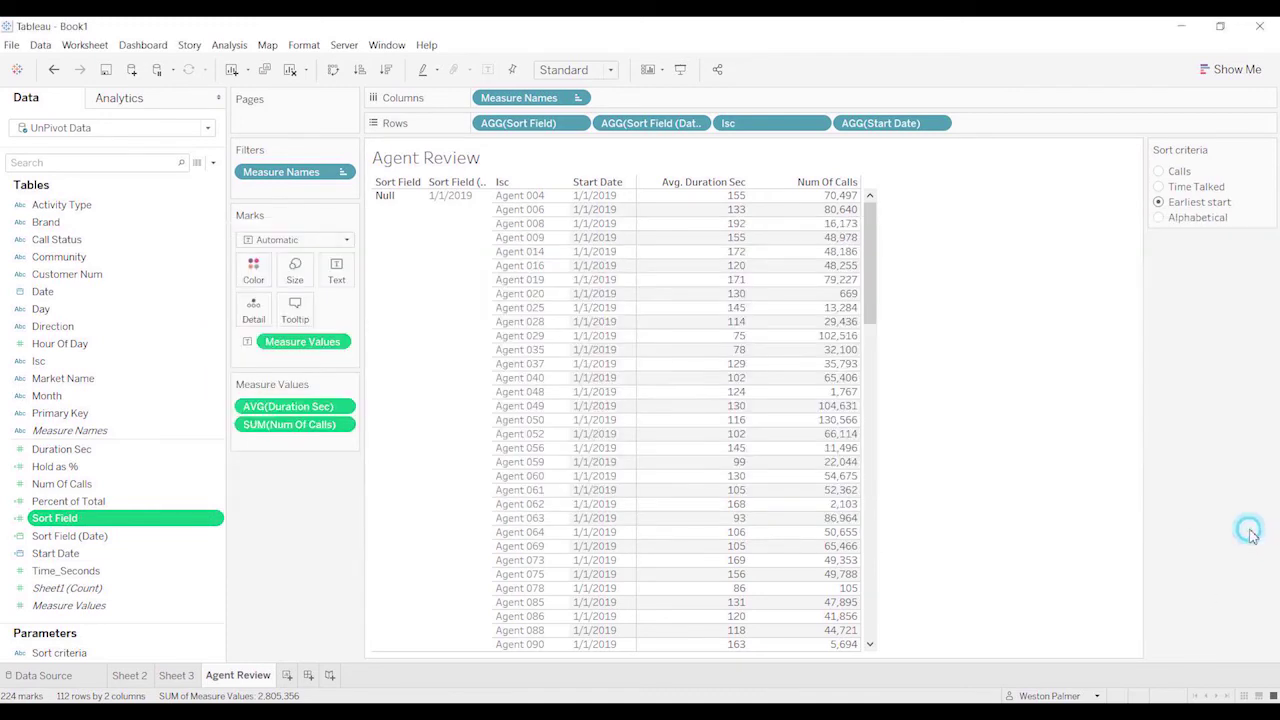
left_click(211, 543)
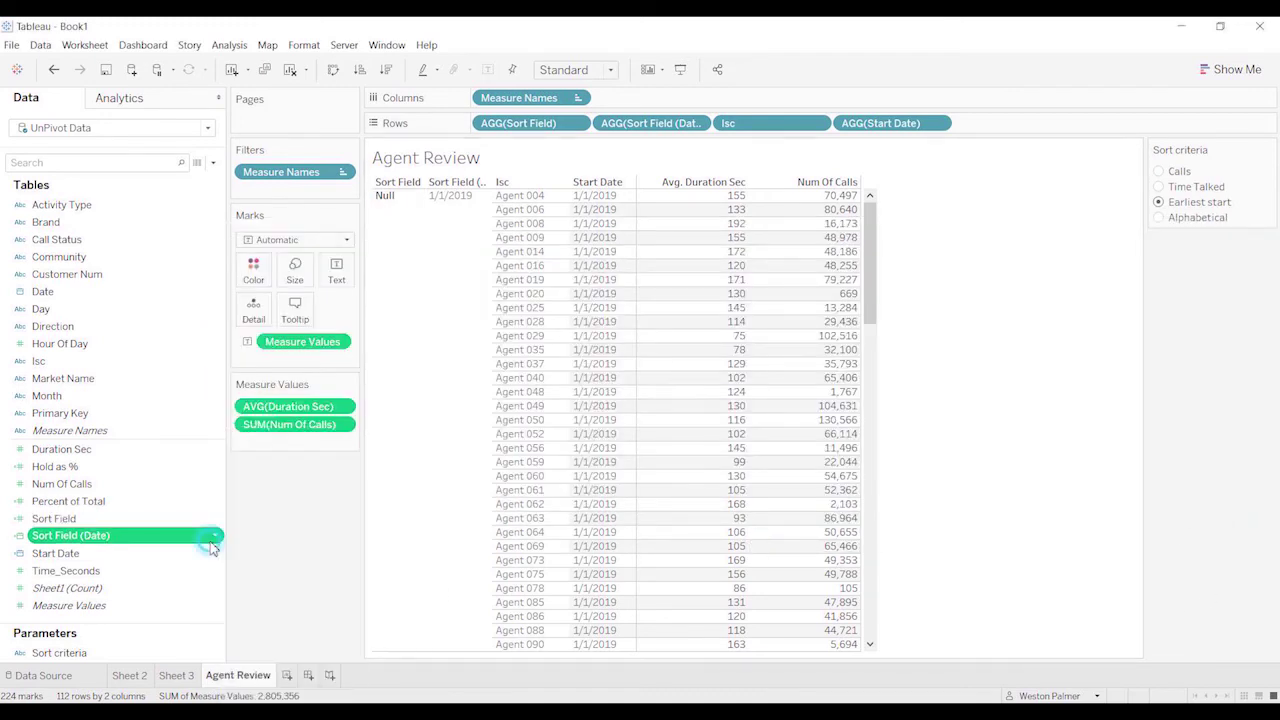
left_click(213, 537)
left_click(268, 316)
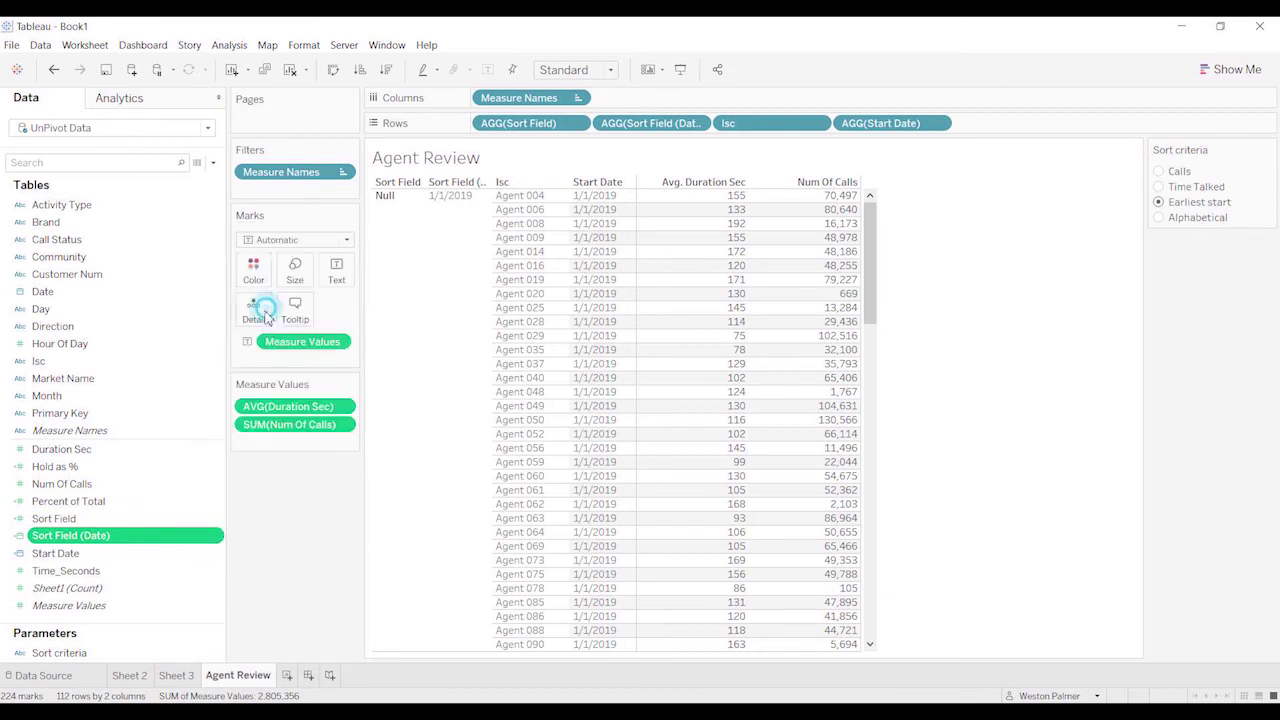
left_click(431, 376)
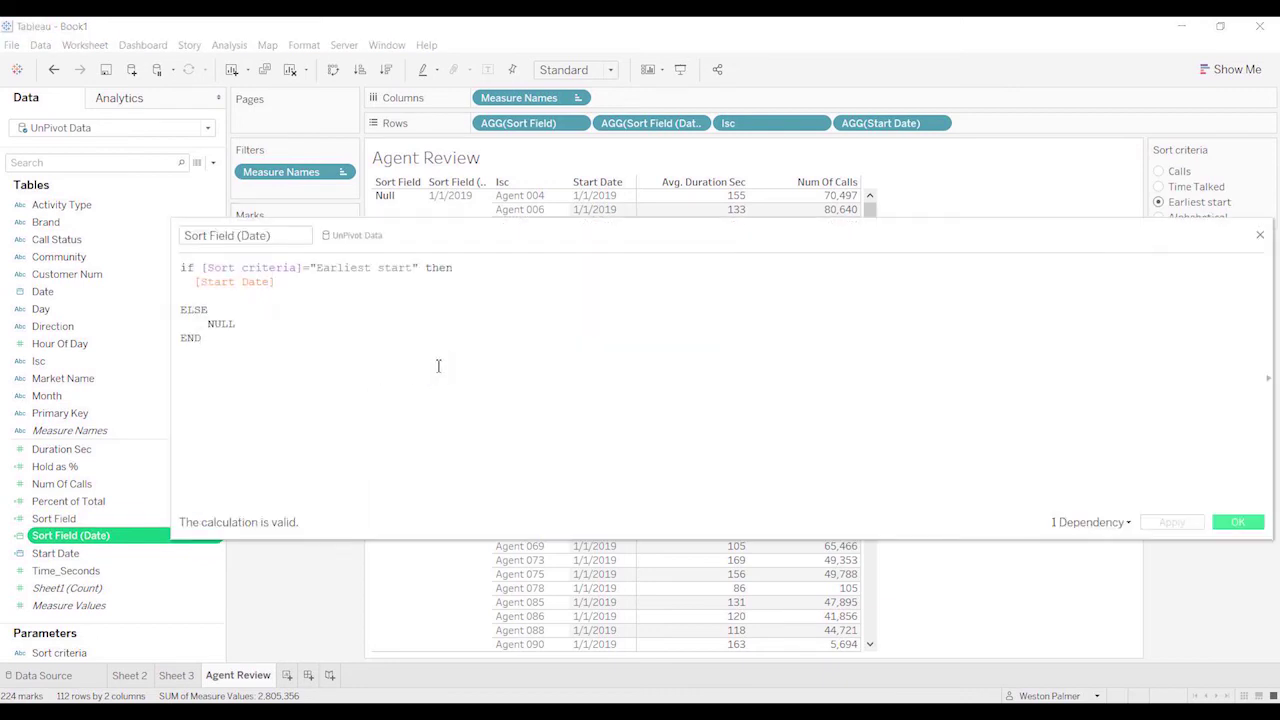
scroll(437, 366, "up", 2)
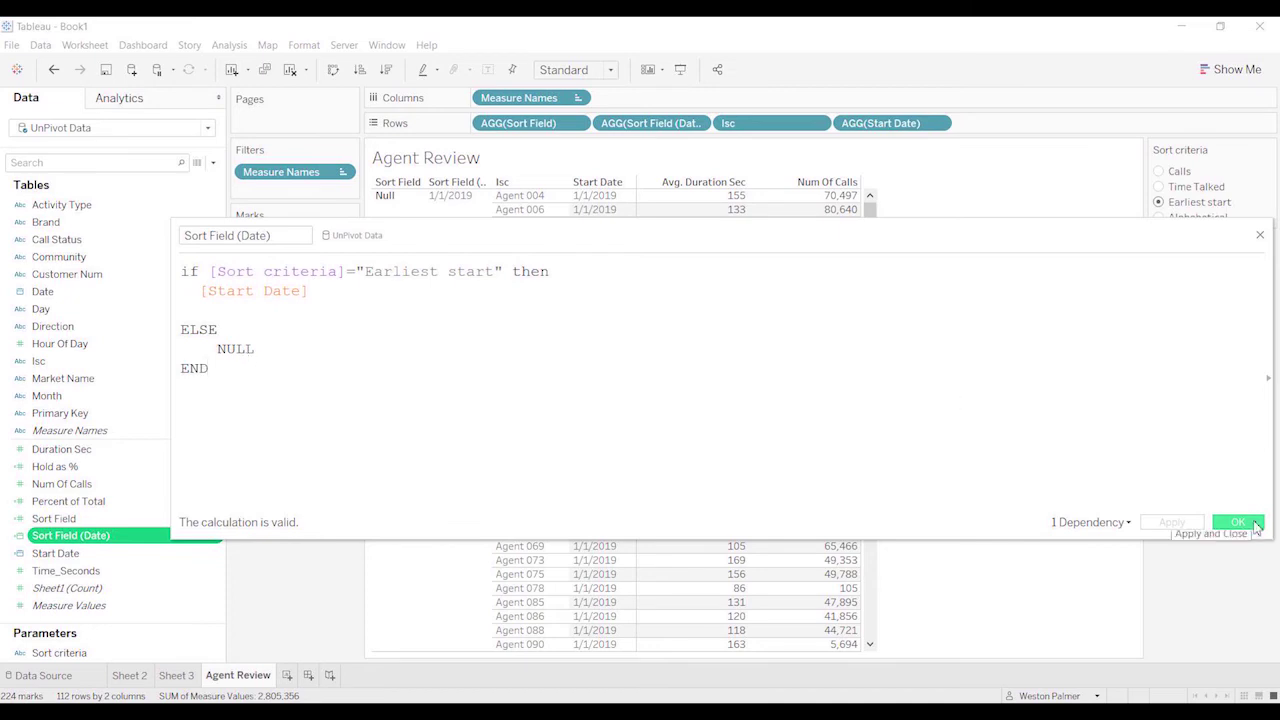
left_click(1250, 524)
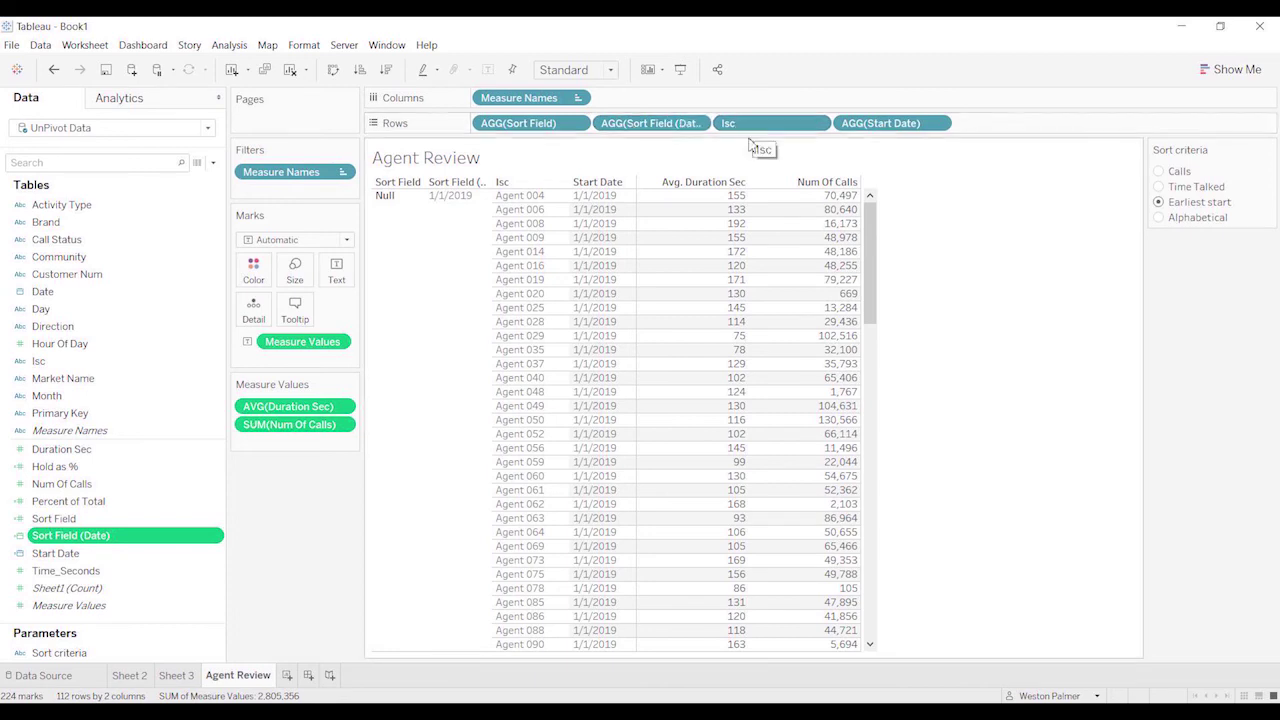
Step: Set Sort criteria to Alphabetical and hide the Sort Field and Sort Field (Date) headers
left_click(1159, 218)
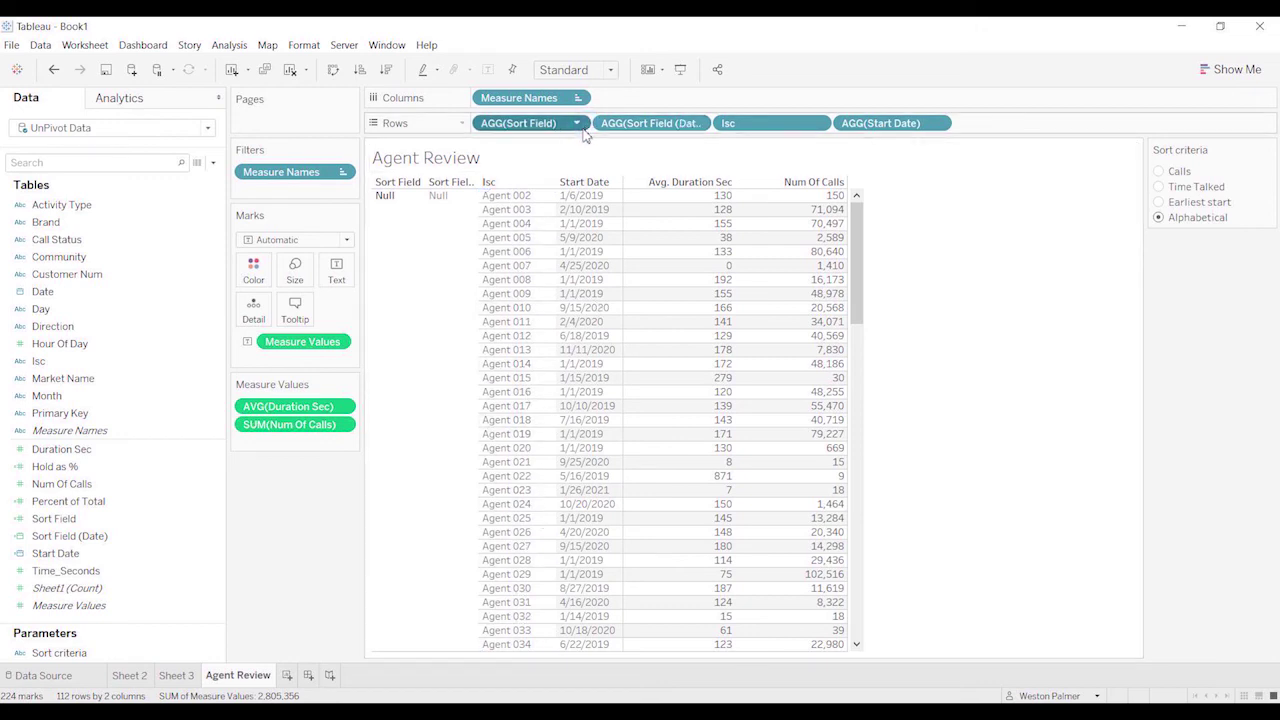
left_click(577, 124)
left_click(526, 234)
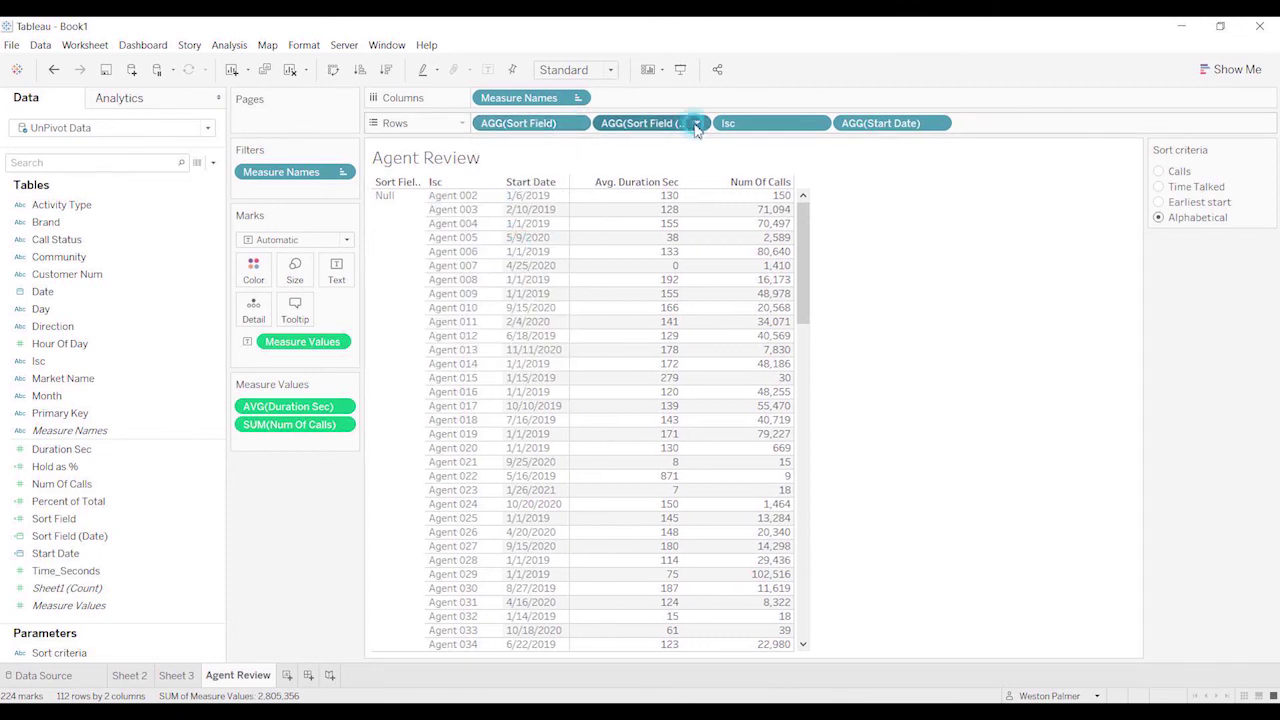
left_click(697, 123)
left_click(645, 234)
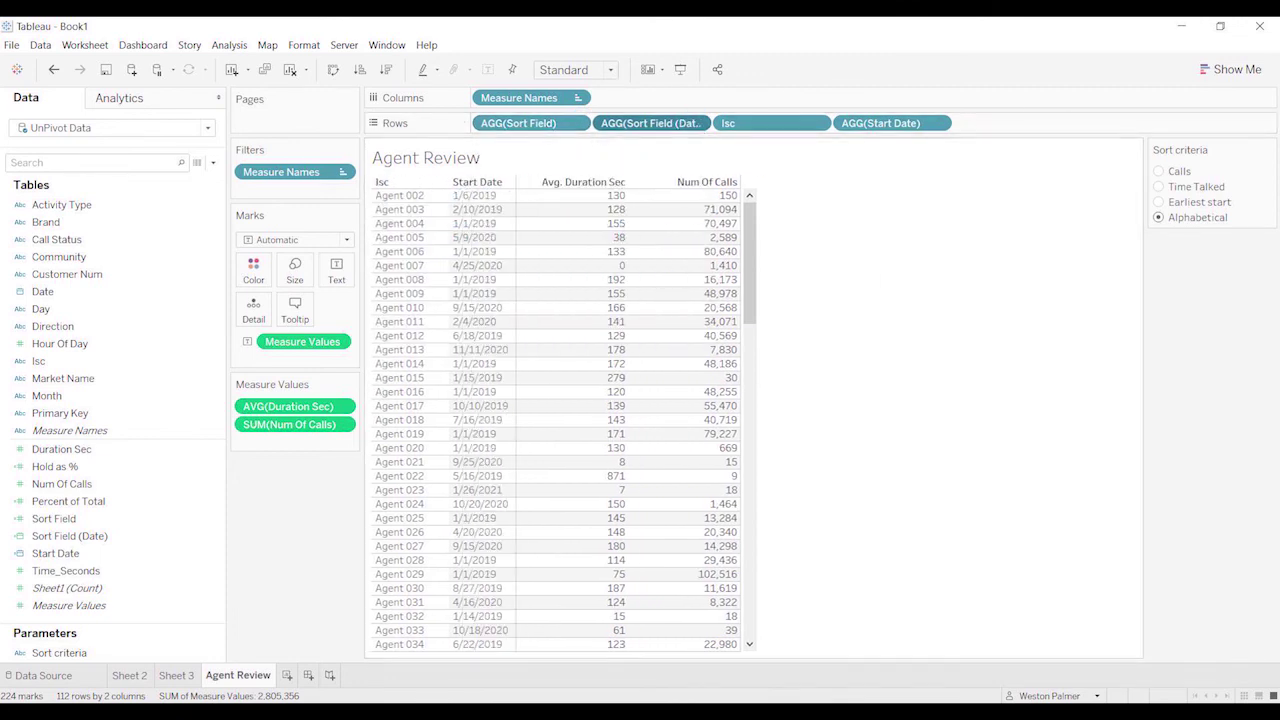
left_click(1158, 172)
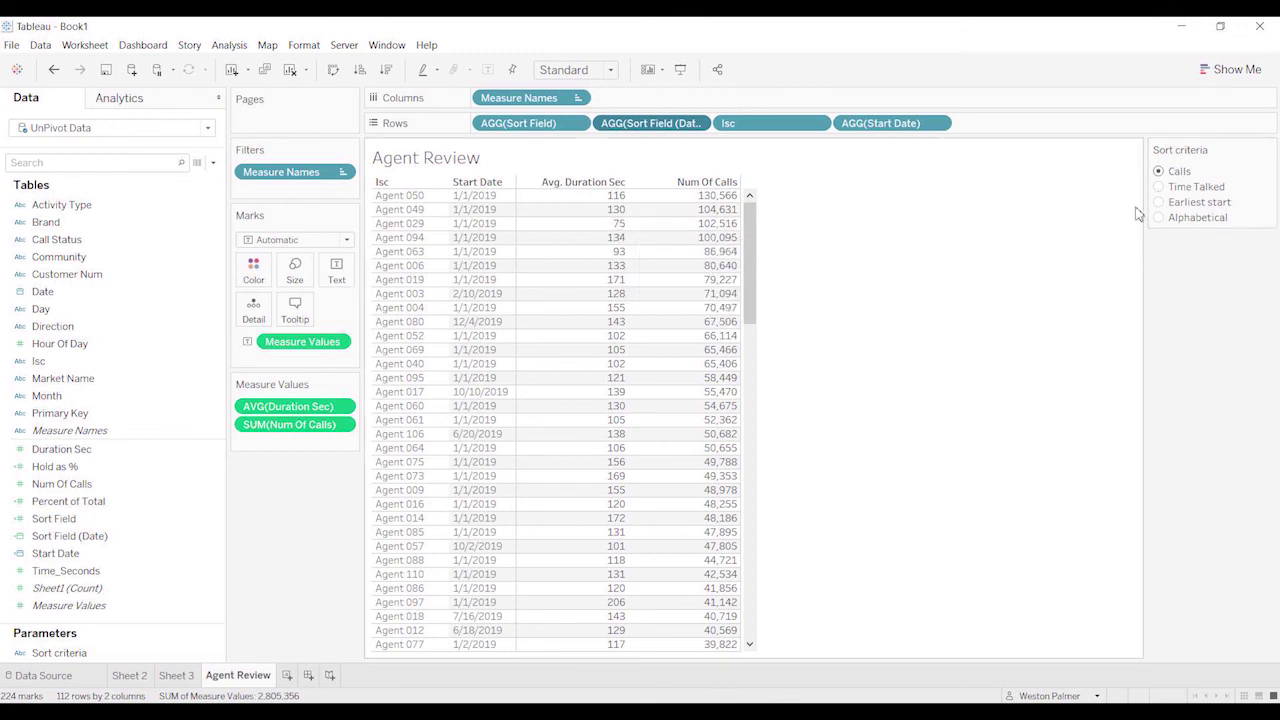
left_click(1158, 186)
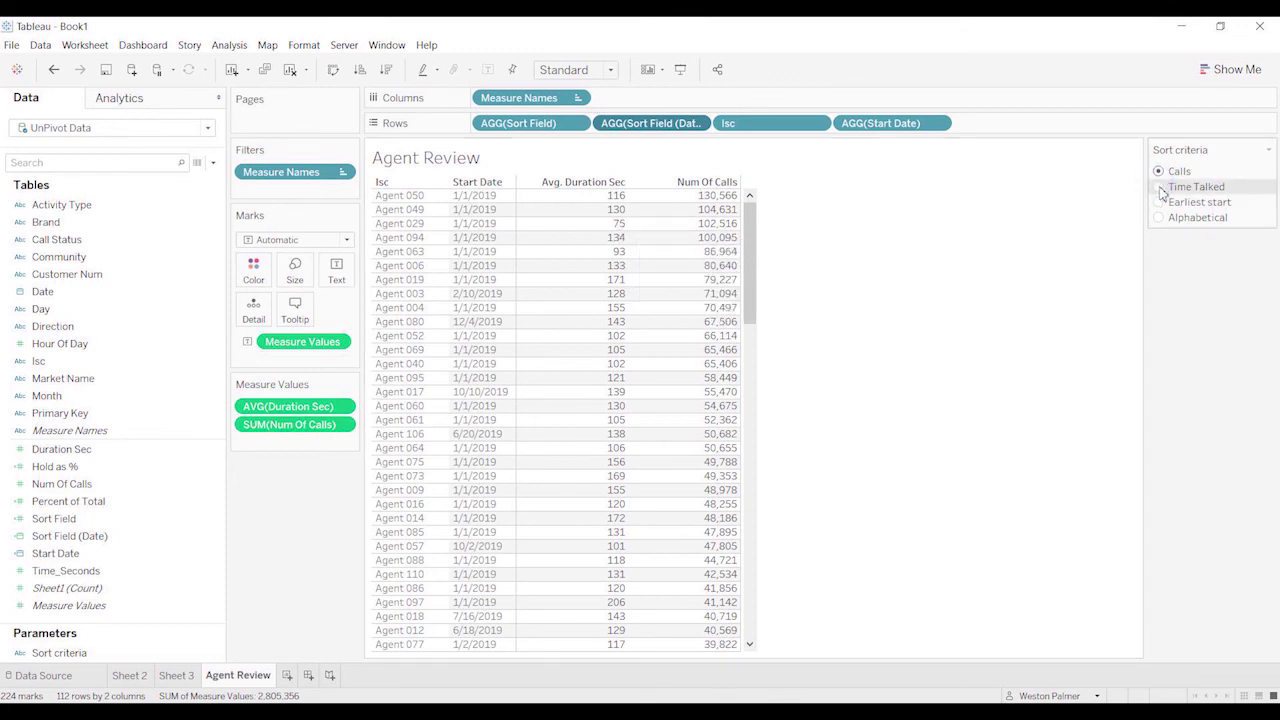
left_click(1160, 190)
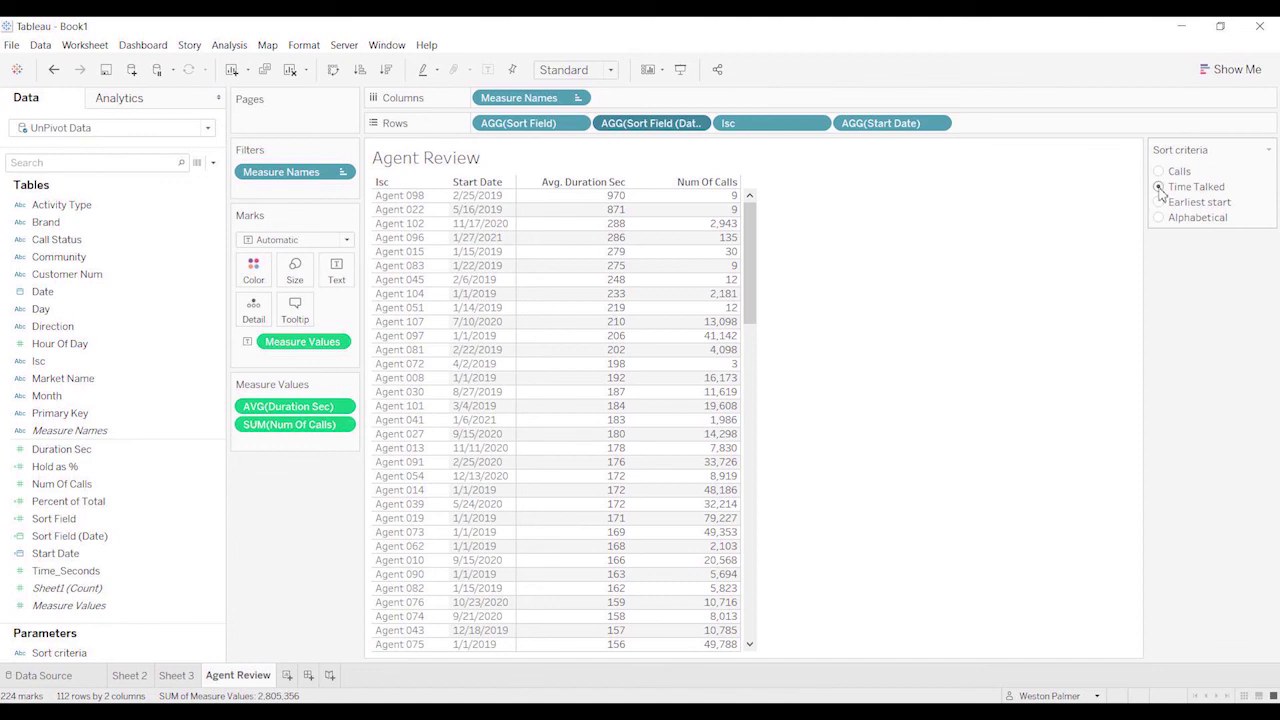
left_click(1158, 202)
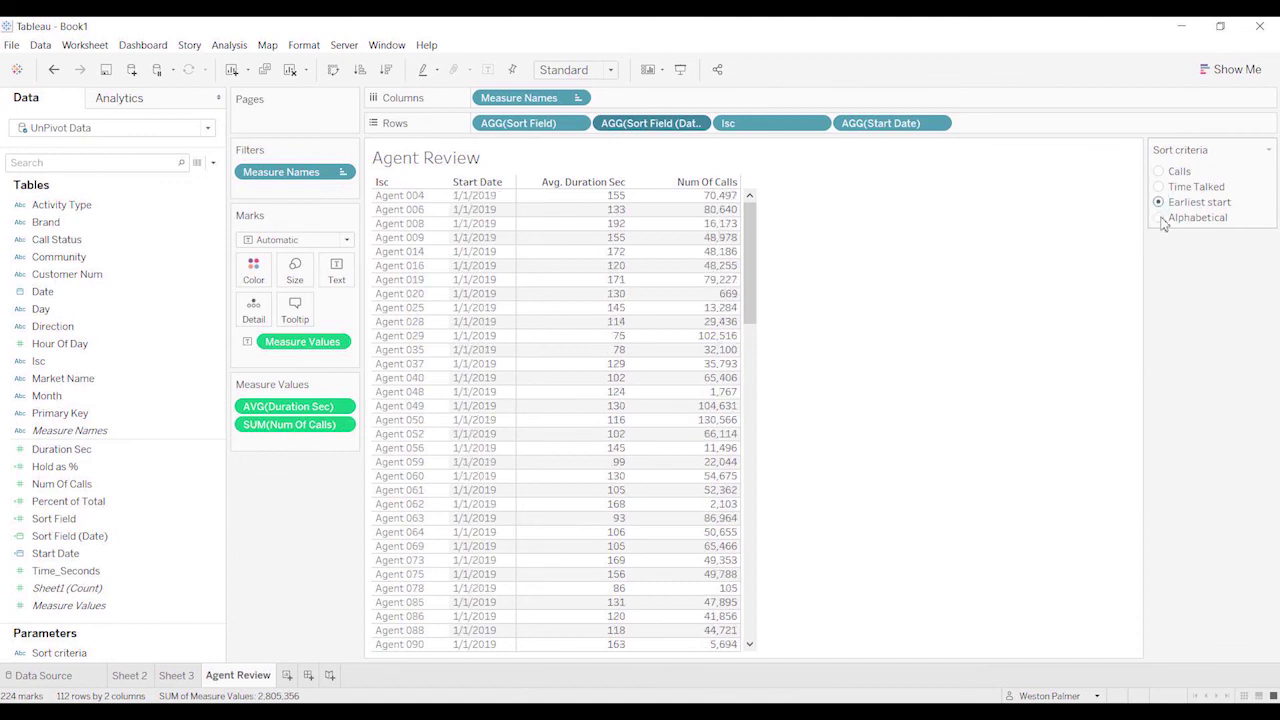
left_click(1160, 218)
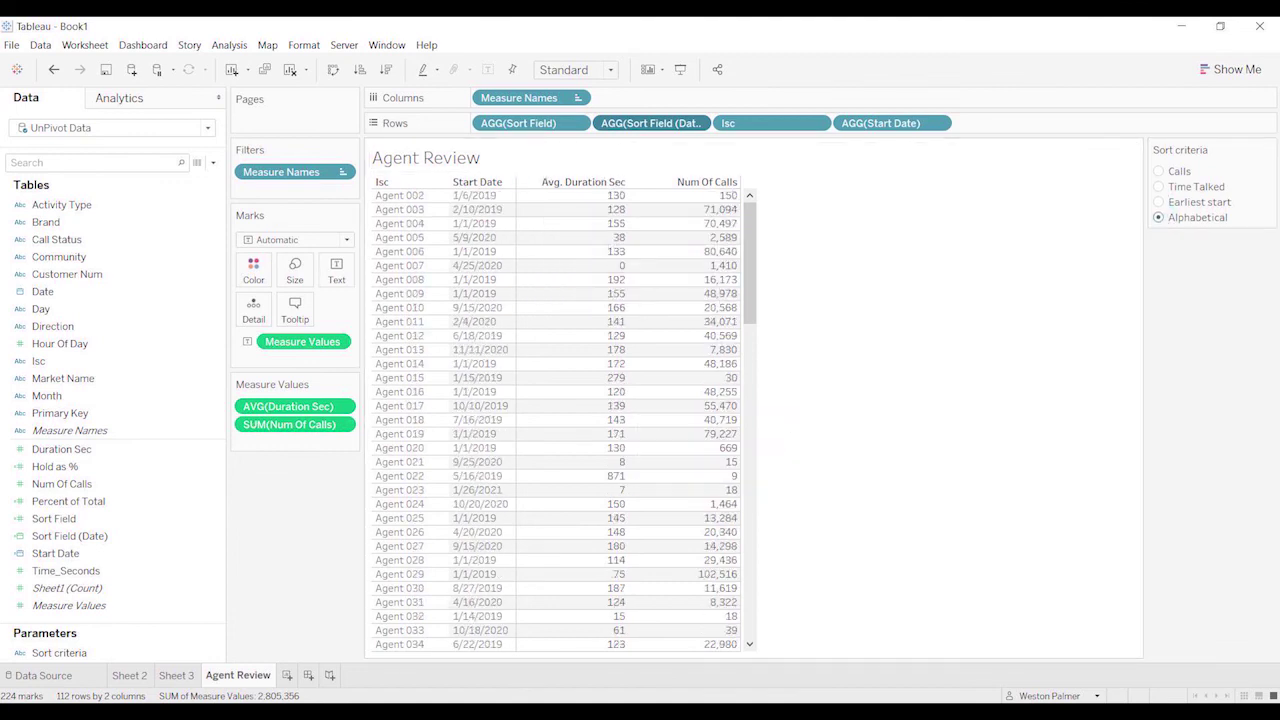